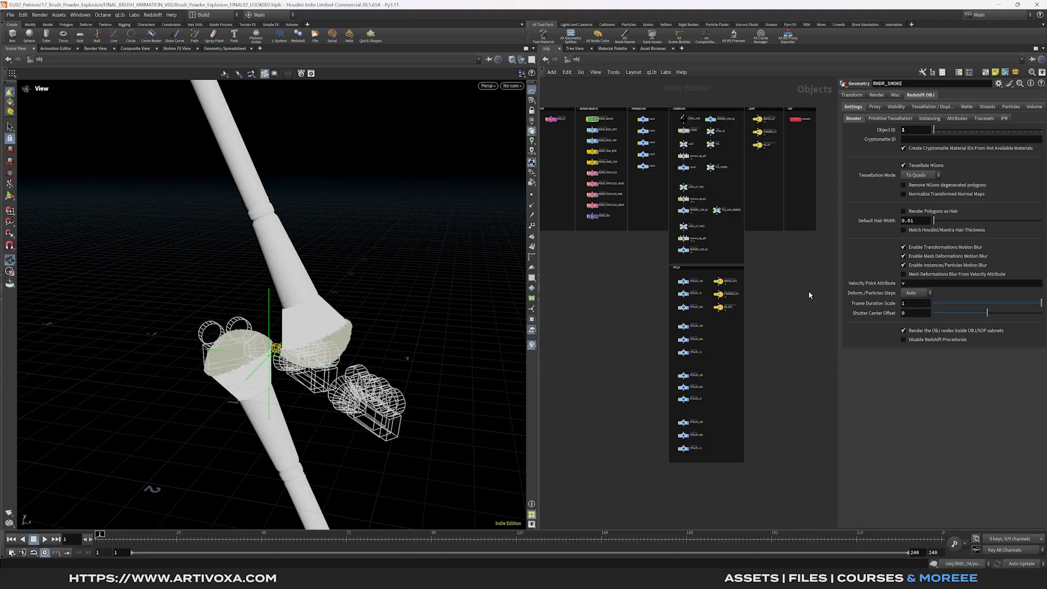
- Review the still cameras STILL01 to STILL04 in the STILLS group, including their 169, 11 and 916 versions
scroll(703, 295, up, 5)
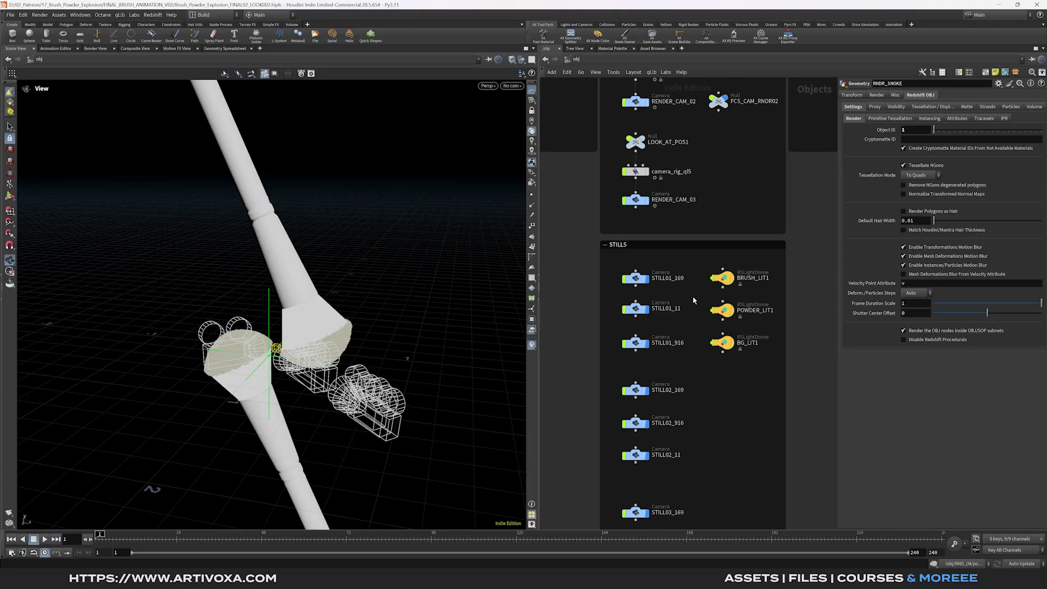
middle_drag(692, 296, 688, 260)
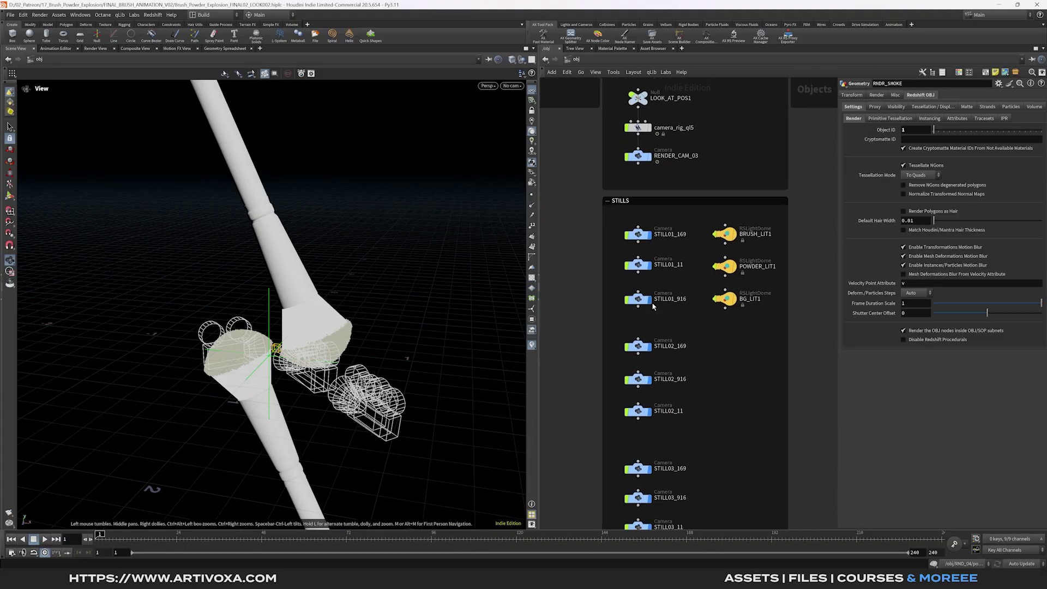
middle_drag(679, 273, 699, 151)
scroll(699, 152, down, 2)
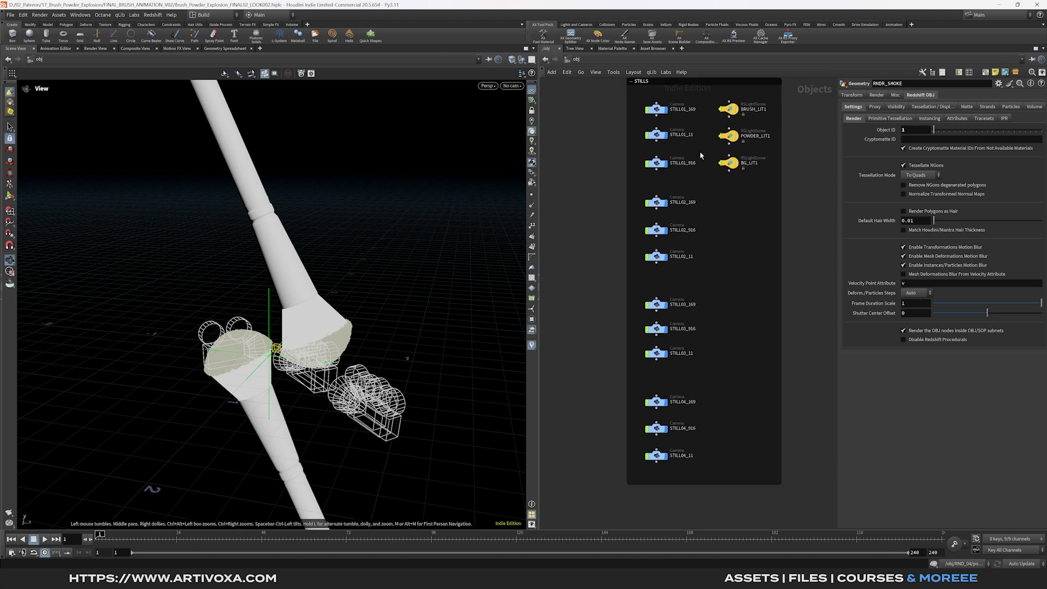
drag(689, 124, 632, 206)
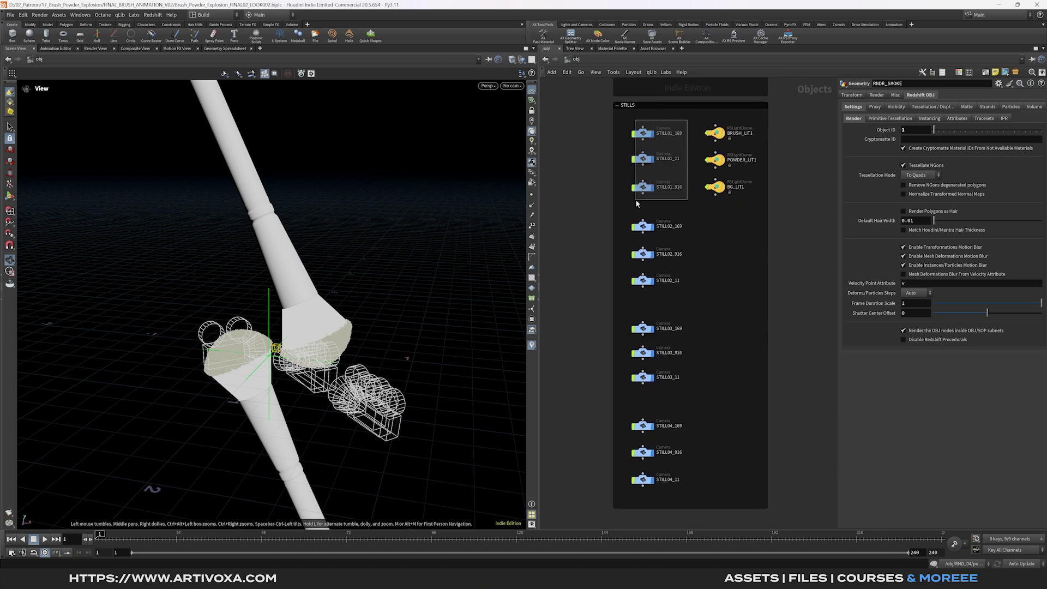
drag(684, 134, 627, 142)
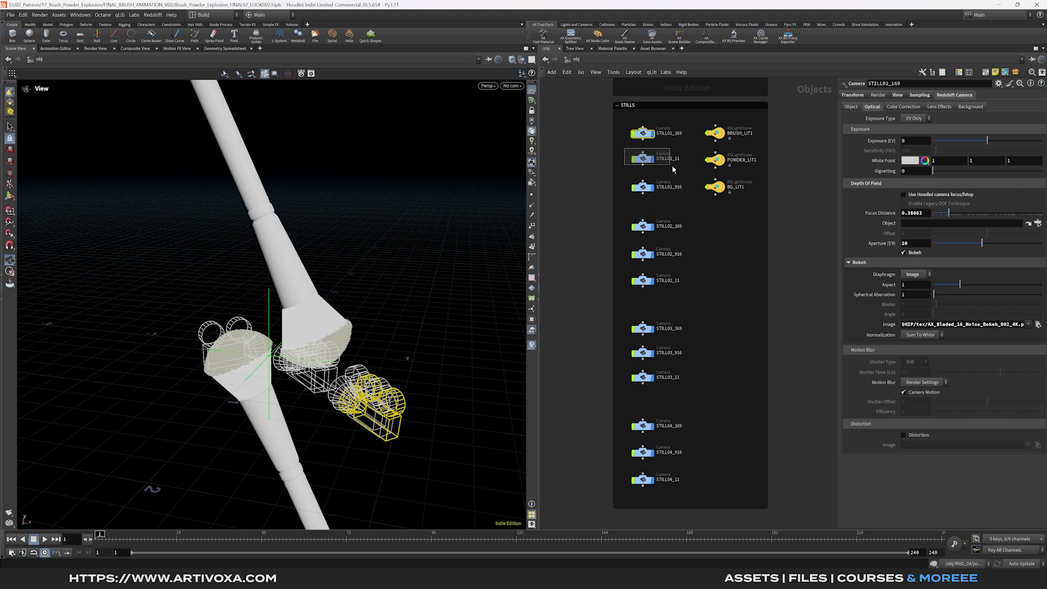
click(643, 188)
drag(682, 124, 630, 299)
middle_drag(664, 309, 665, 271)
drag(691, 279, 636, 351)
drag(688, 361, 627, 462)
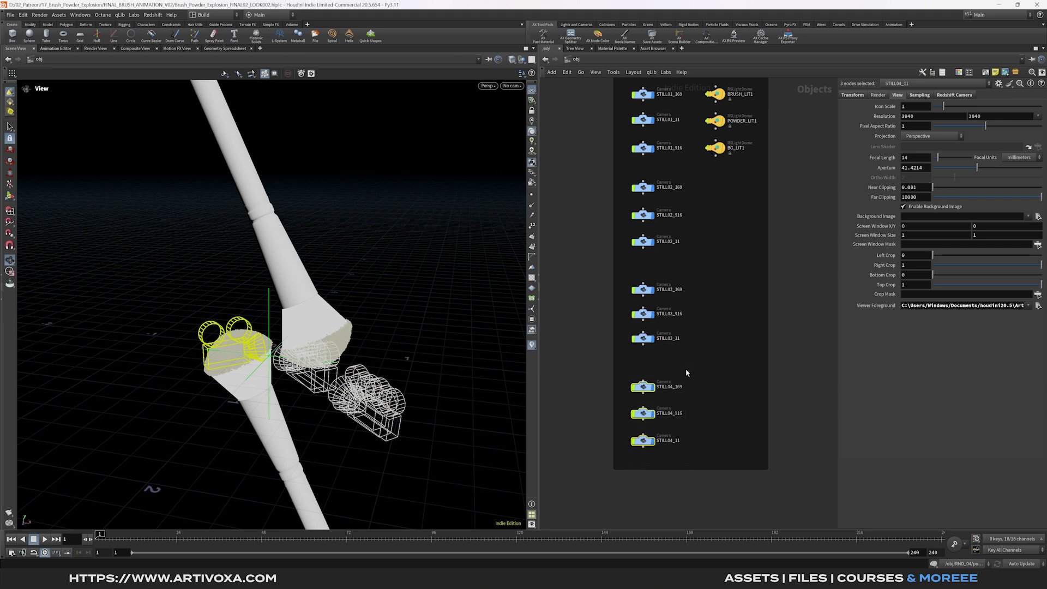
click(685, 368)
middle_drag(720, 290, 687, 343)
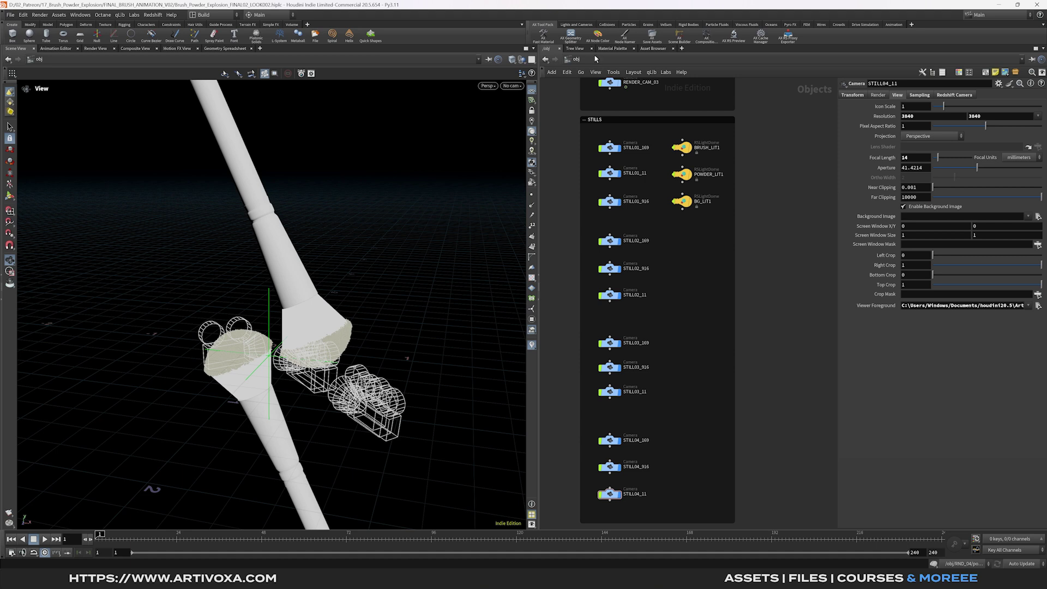
- Add a Redshift render node with its IPR node in an empty area of the out network
click(577, 59)
click(609, 107)
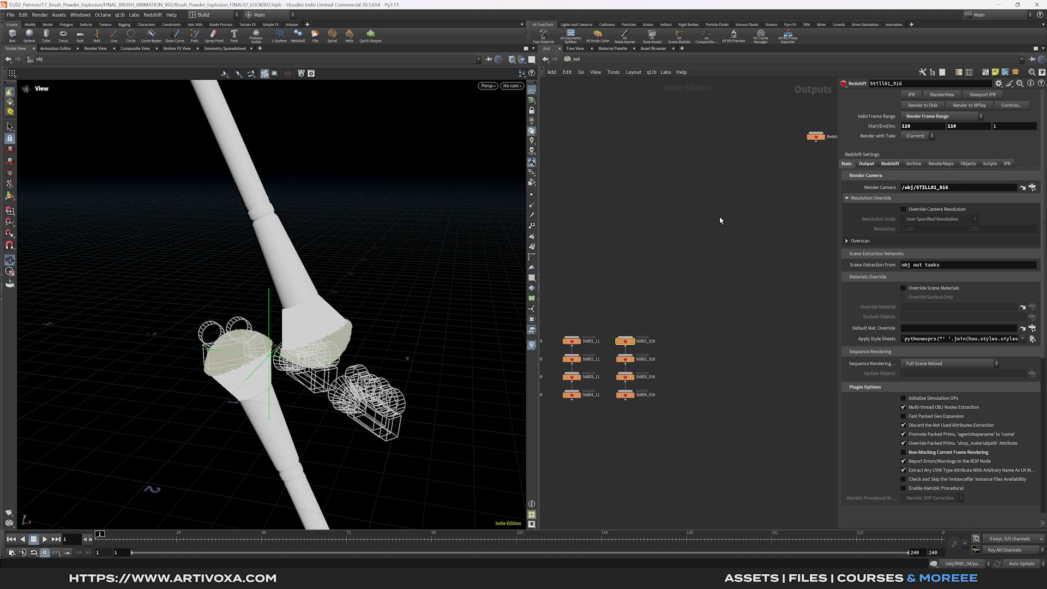
key(Tab)
text(reds)
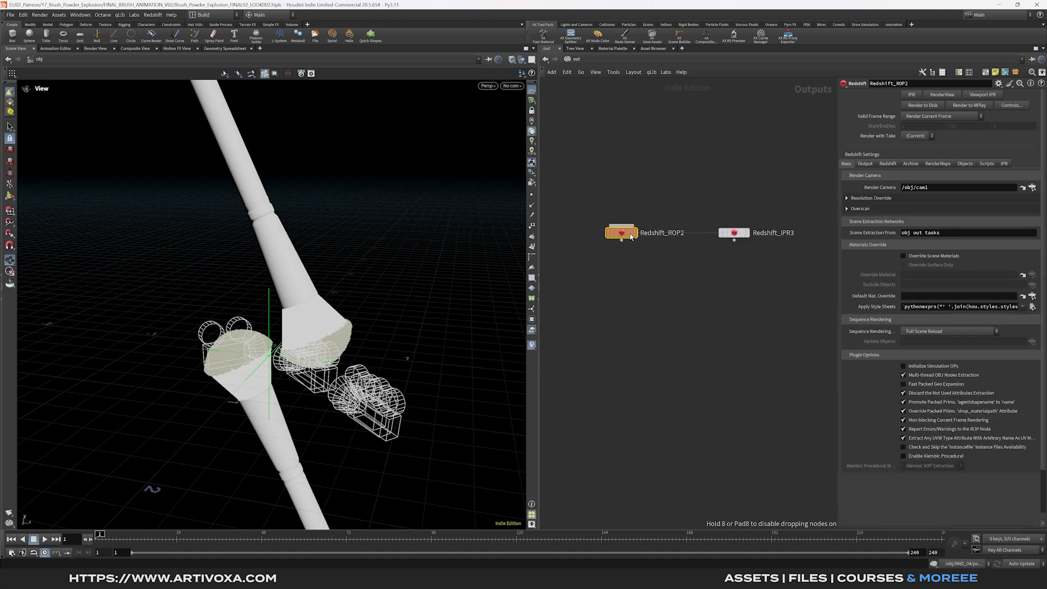
drag(669, 194, 598, 258)
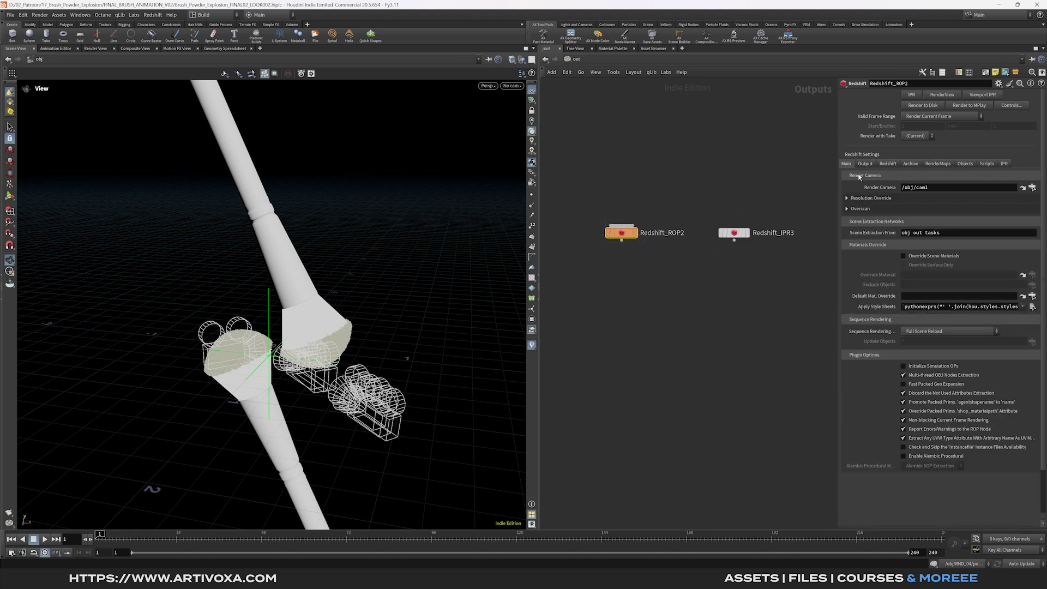
- Return to the obj network and check the 169 camera of each still, from STILL01 to STILL04
click(611, 59)
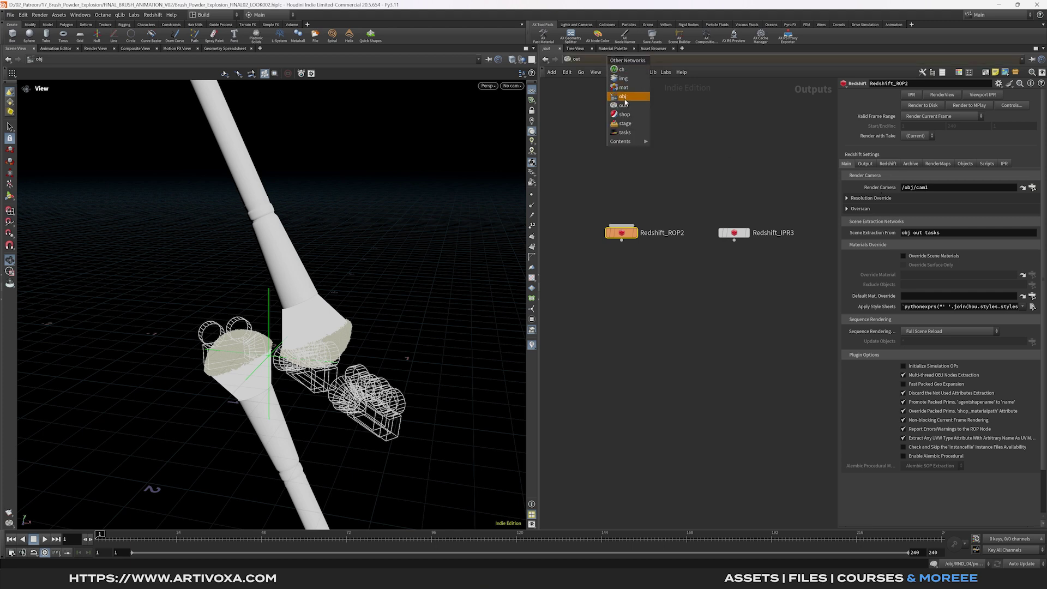
click(623, 97)
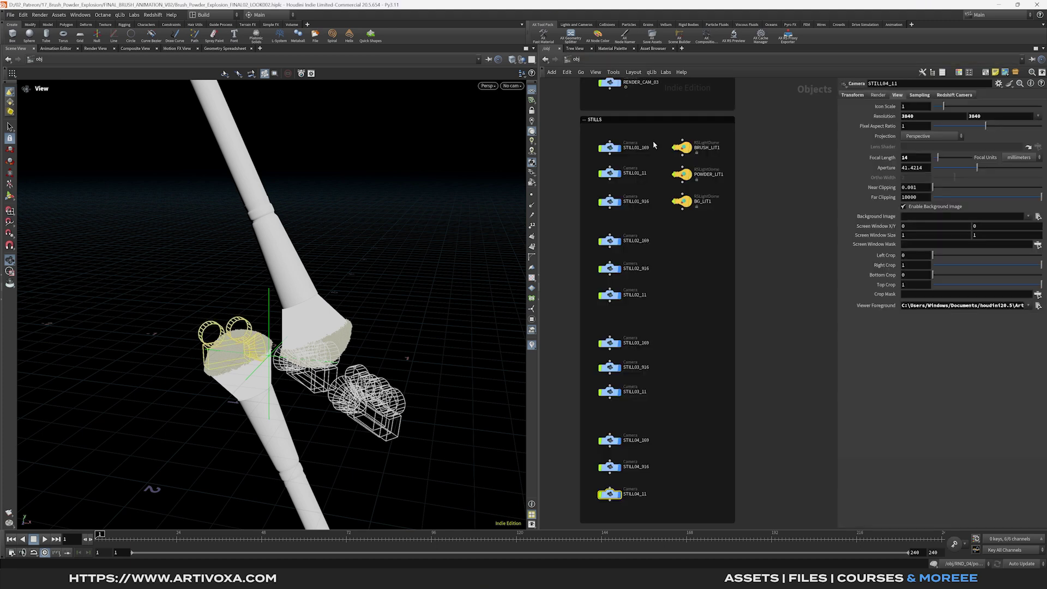
click(648, 159)
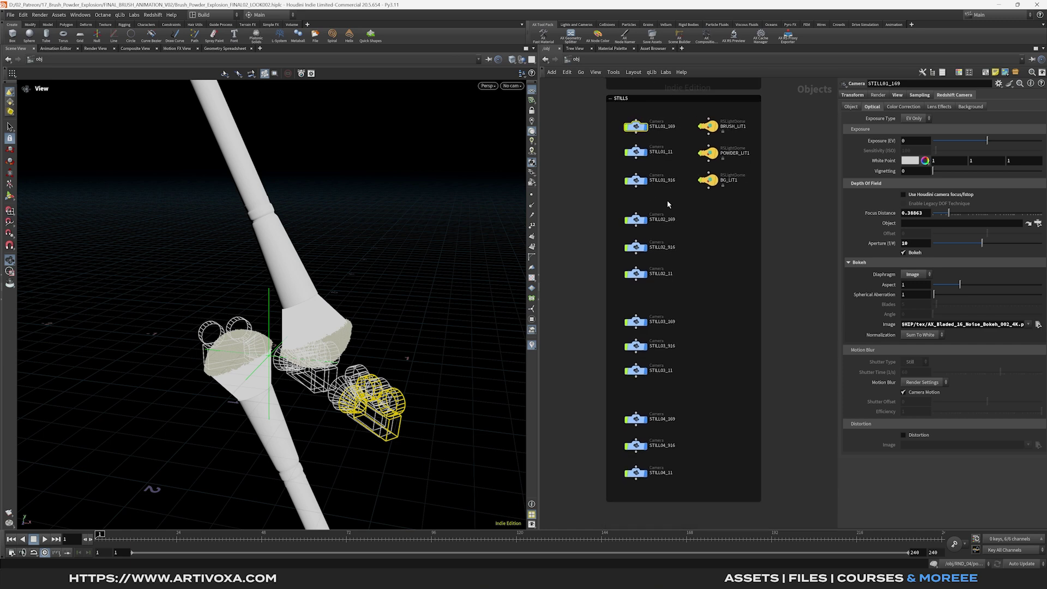
click(674, 221)
middle_drag(688, 287, 696, 233)
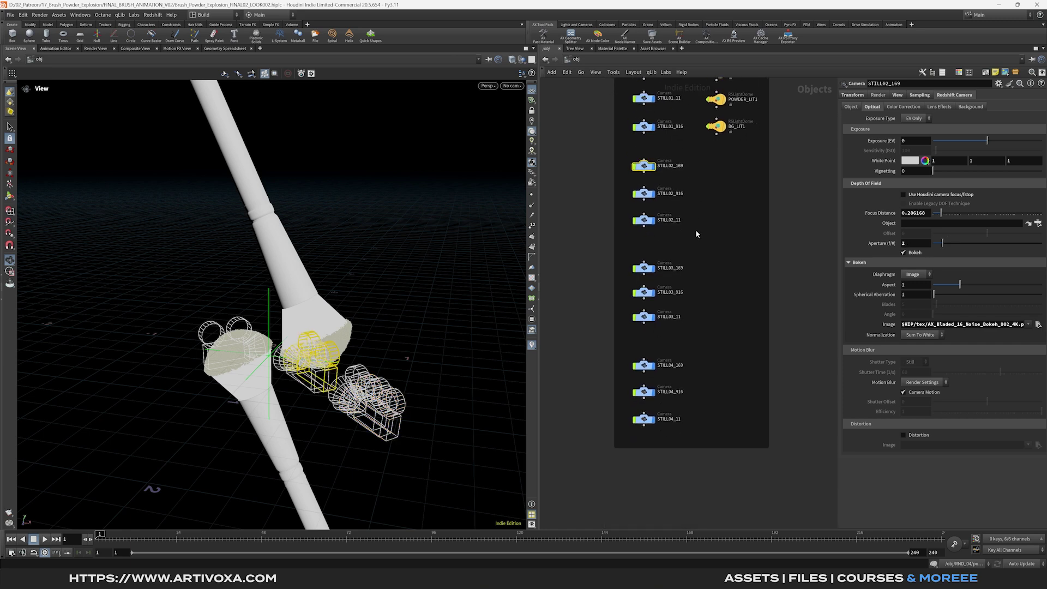
drag(694, 247, 638, 283)
middle_drag(706, 344, 708, 302)
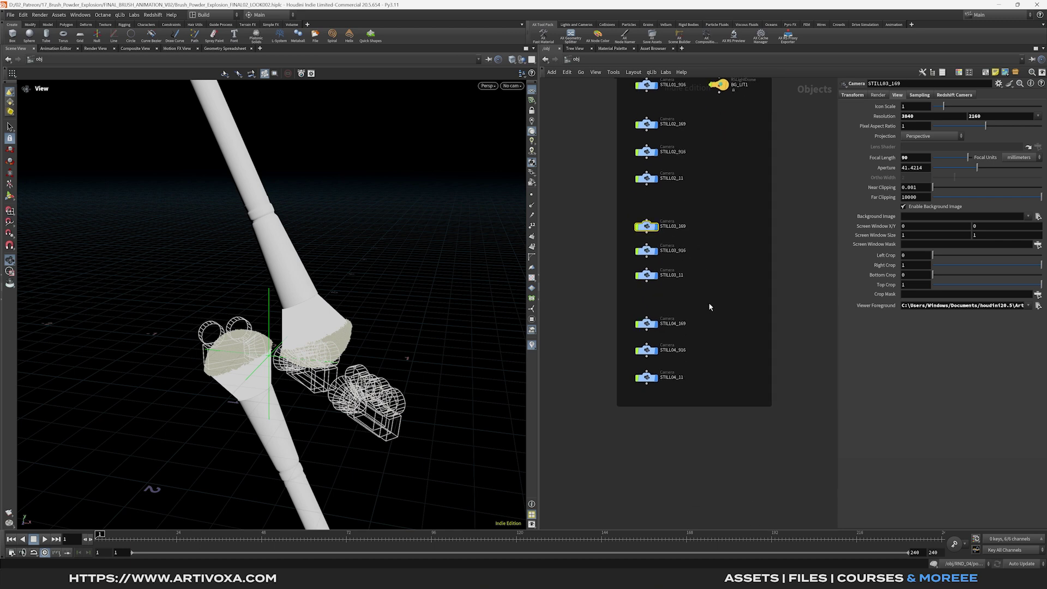
drag(676, 301, 640, 331)
middle_drag(708, 159, 671, 231)
middle_drag(664, 175, 666, 207)
- Go back to the out network and assign STILL01_169 as the new Redshift ROP's render camera
click(578, 59)
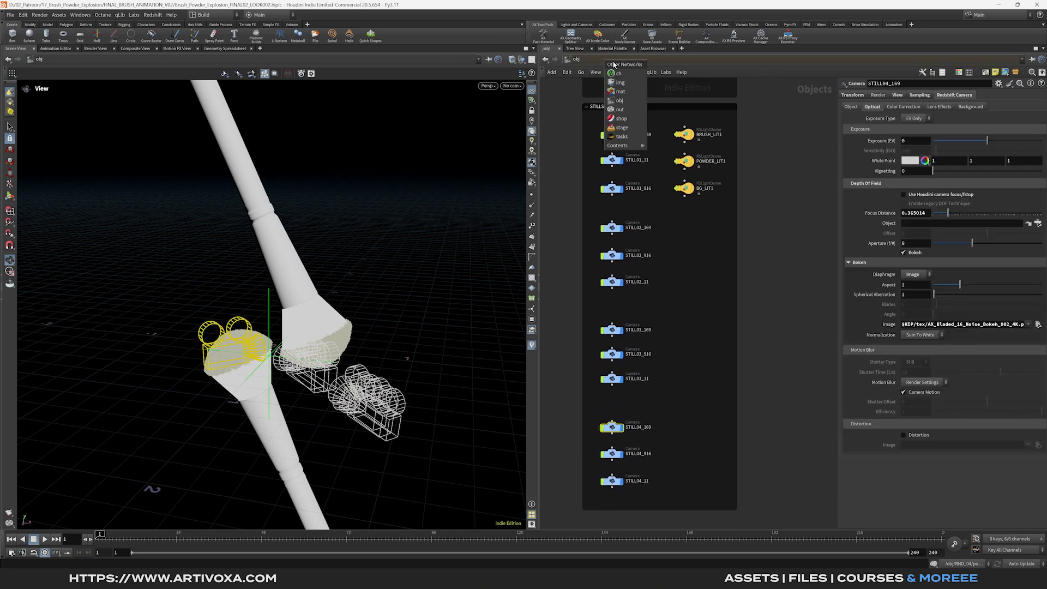
click(624, 109)
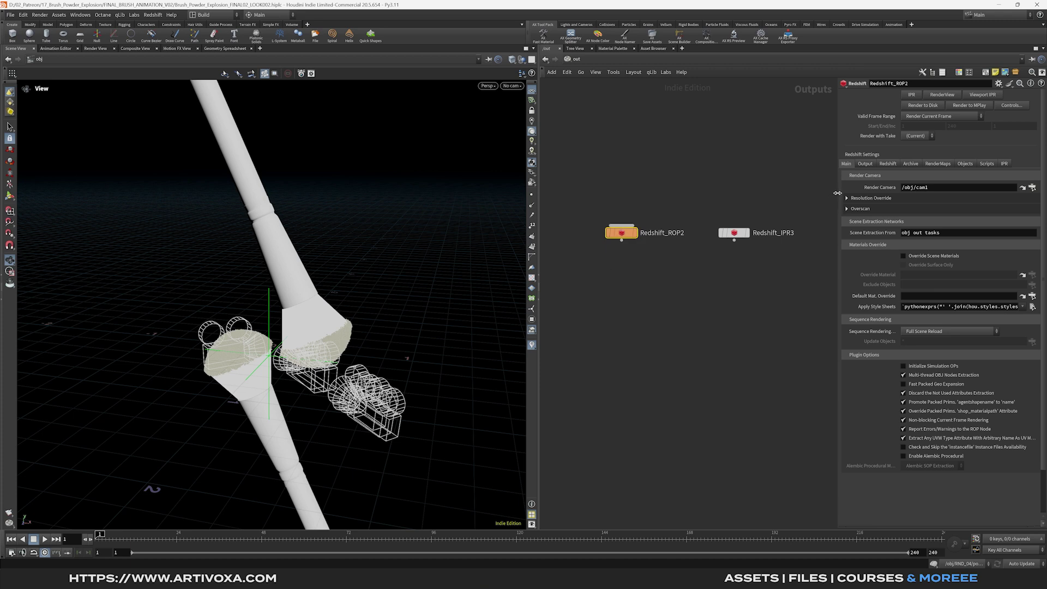
drag(837, 193, 766, 202)
click(1033, 187)
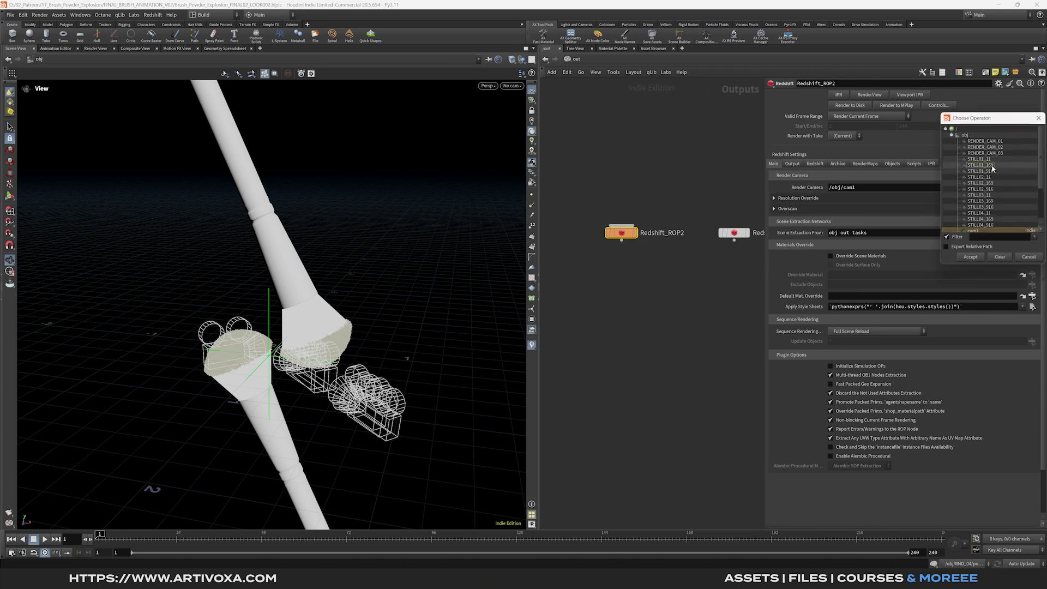
click(980, 165)
click(970, 257)
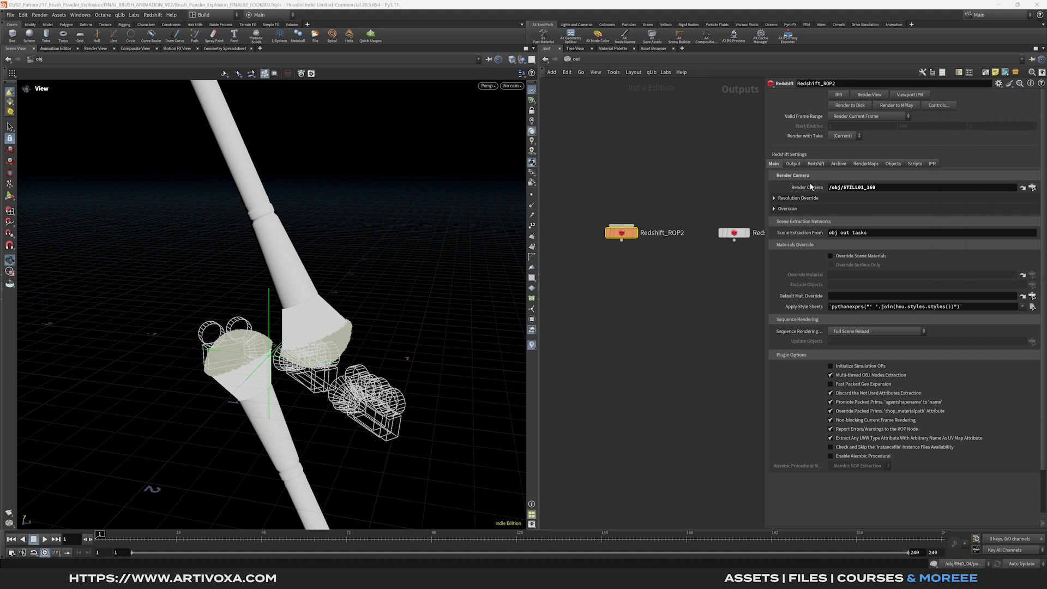
- Override the camera resolution of the Redshift ROP with a scale of 1/3 (One Third Resolution)
click(796, 198)
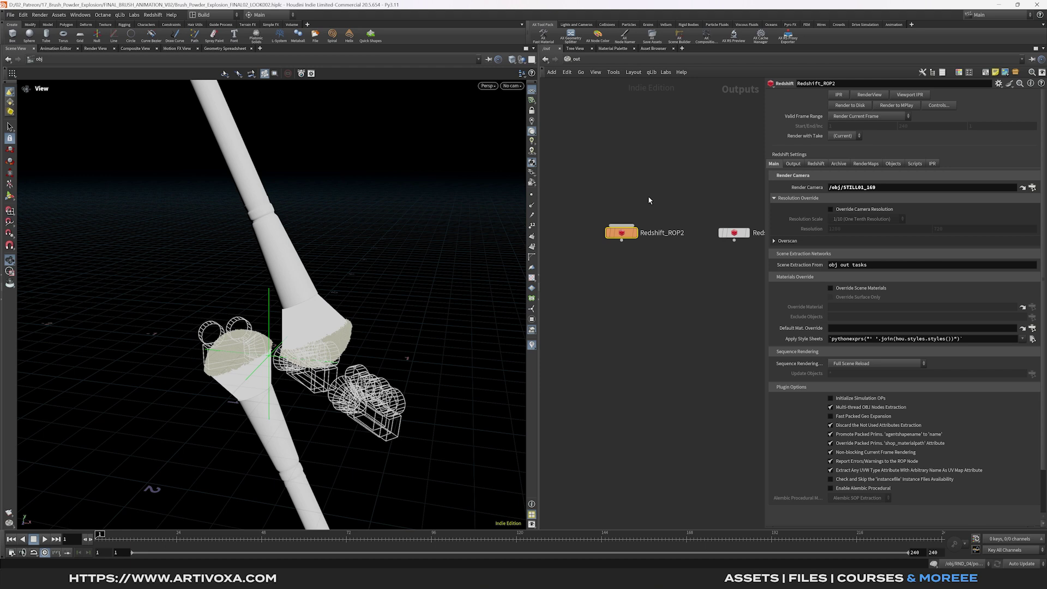
click(830, 209)
click(867, 219)
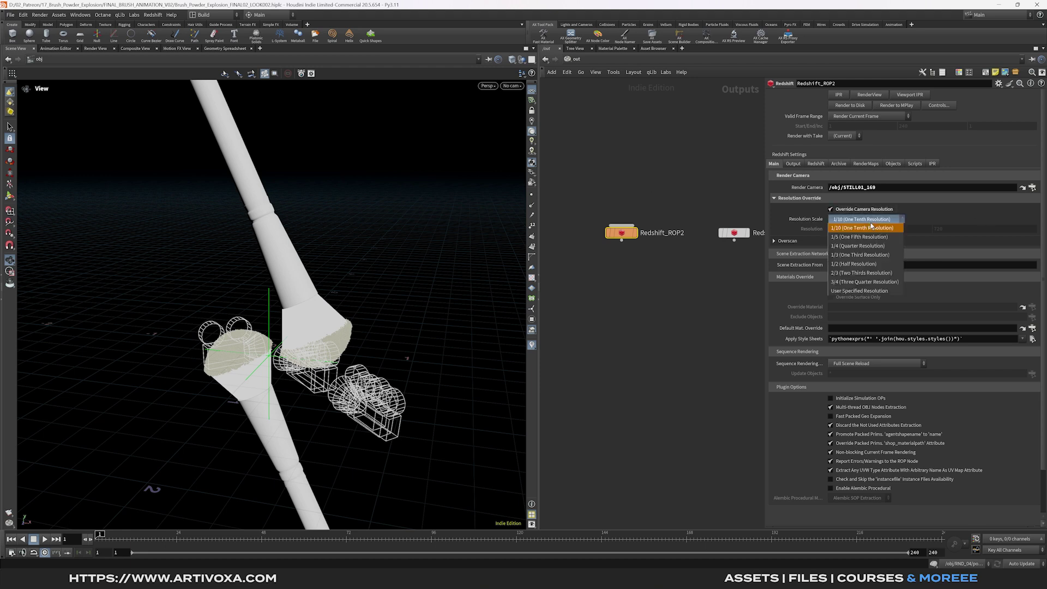
click(853, 255)
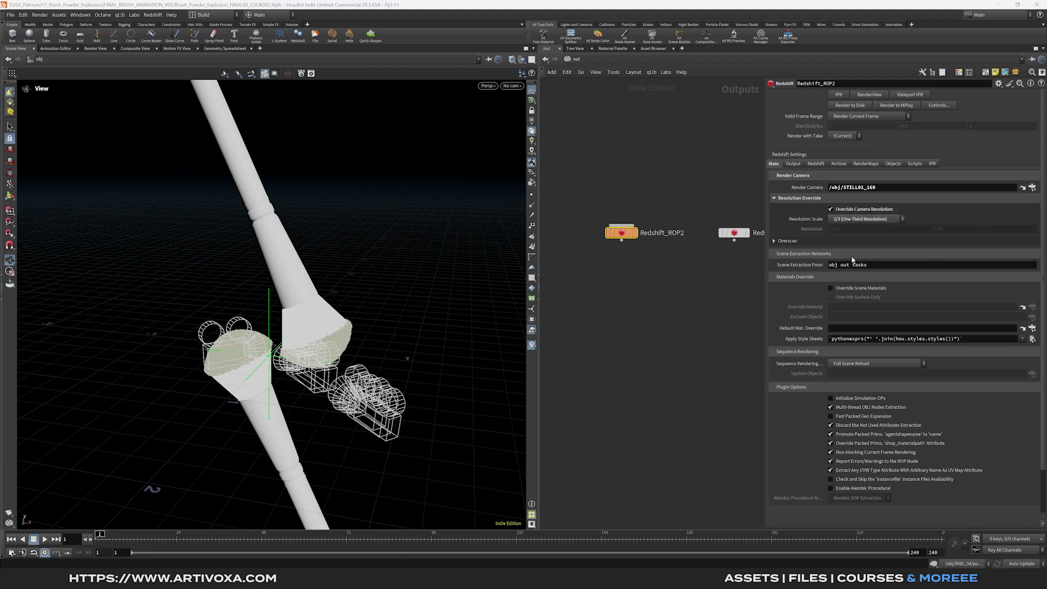
- Set the output's common file prefix to $HIP/rendertutorialstill/$HIPNAME.$OS.$F4.exr with image file output enabled
click(800, 167)
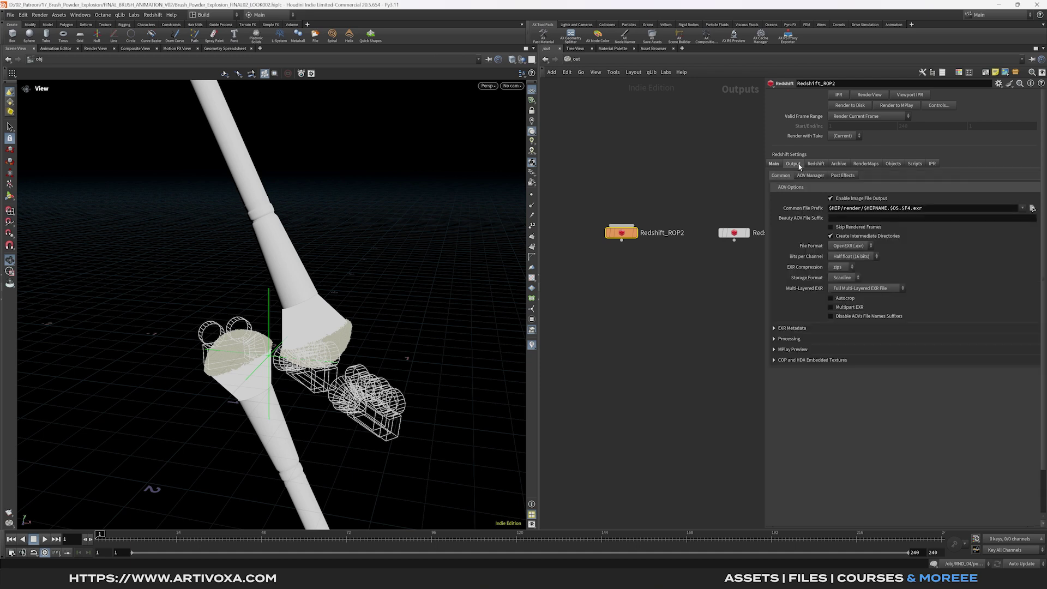
click(862, 207)
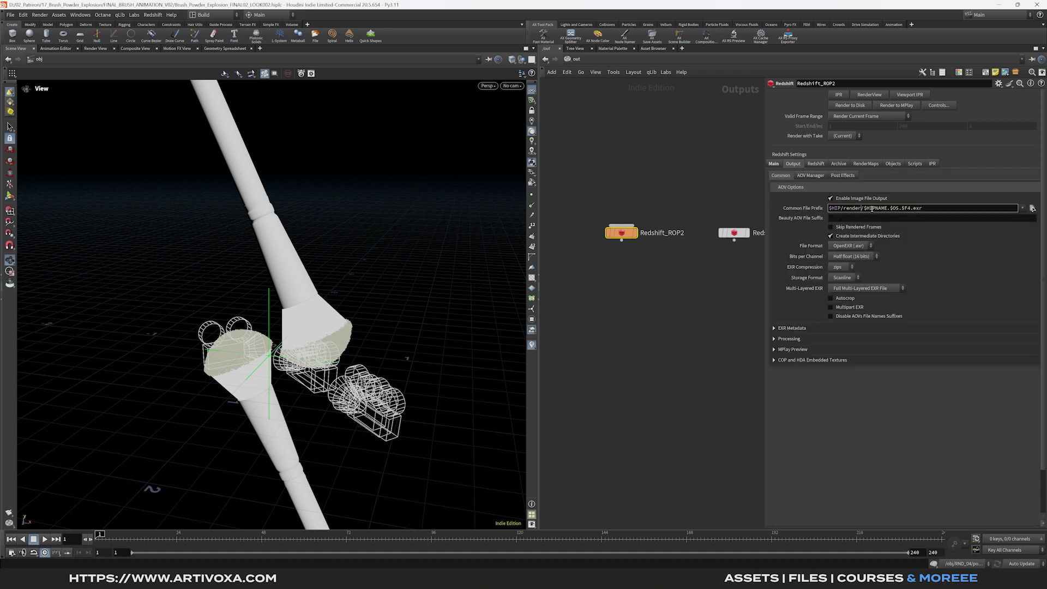
text(tutorialstill)
click(831, 198)
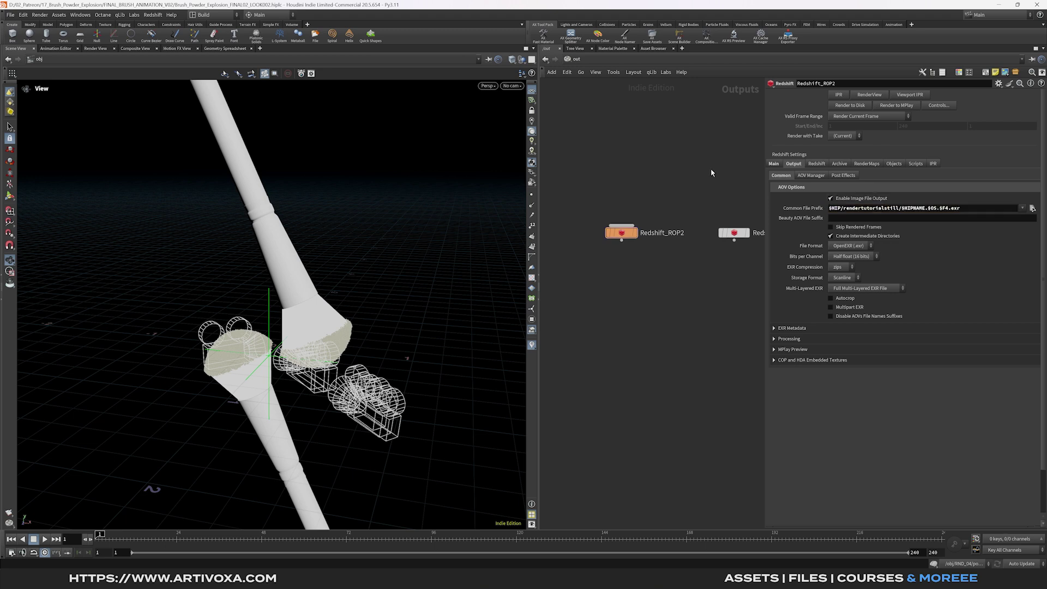
- Set the EXR output to Float (32 bits) per channel with dwaa compression
click(852, 256)
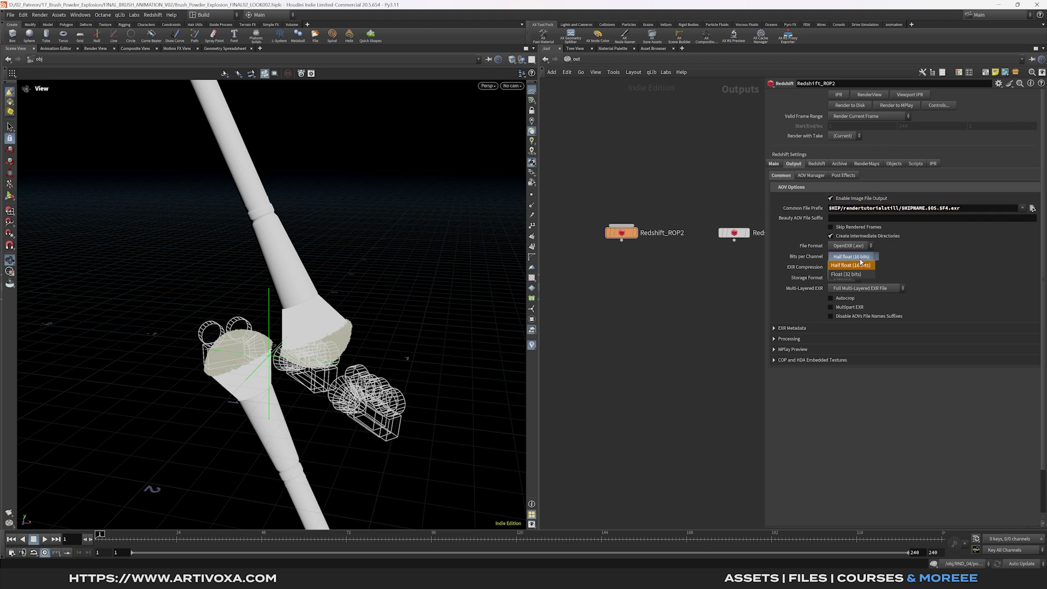
click(860, 273)
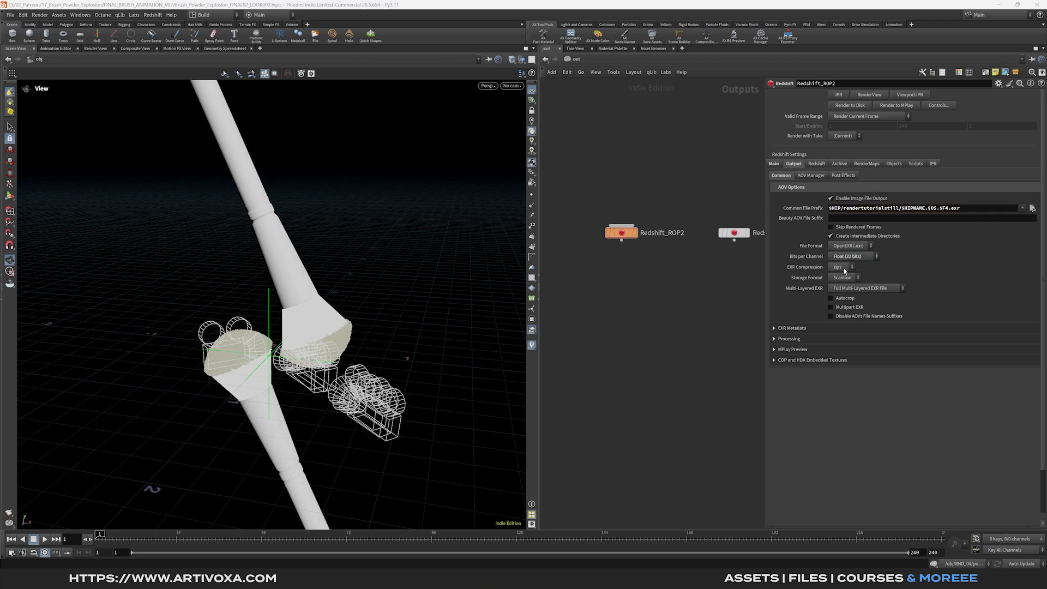
click(844, 269)
click(842, 344)
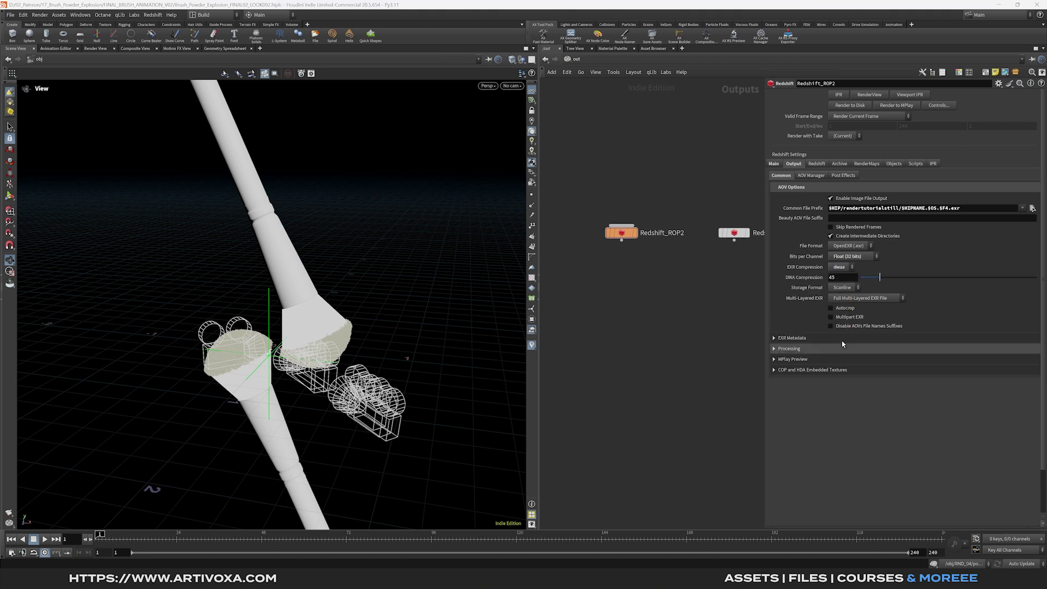
- In the advanced Redshift sampling settings, replace automatic sampling with 64 minimum and 1024 maximum samples
click(812, 176)
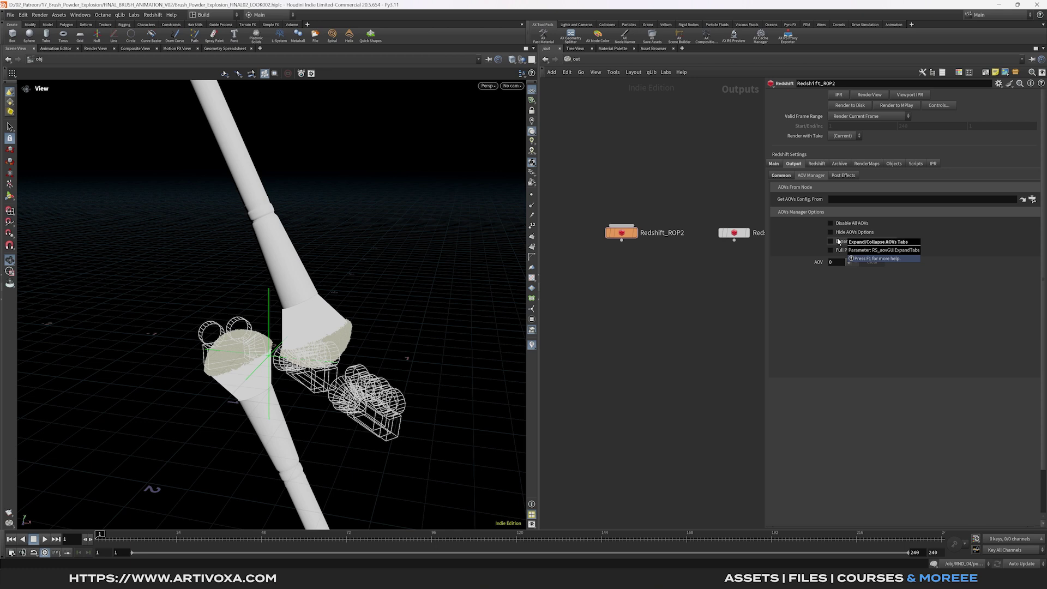
click(817, 166)
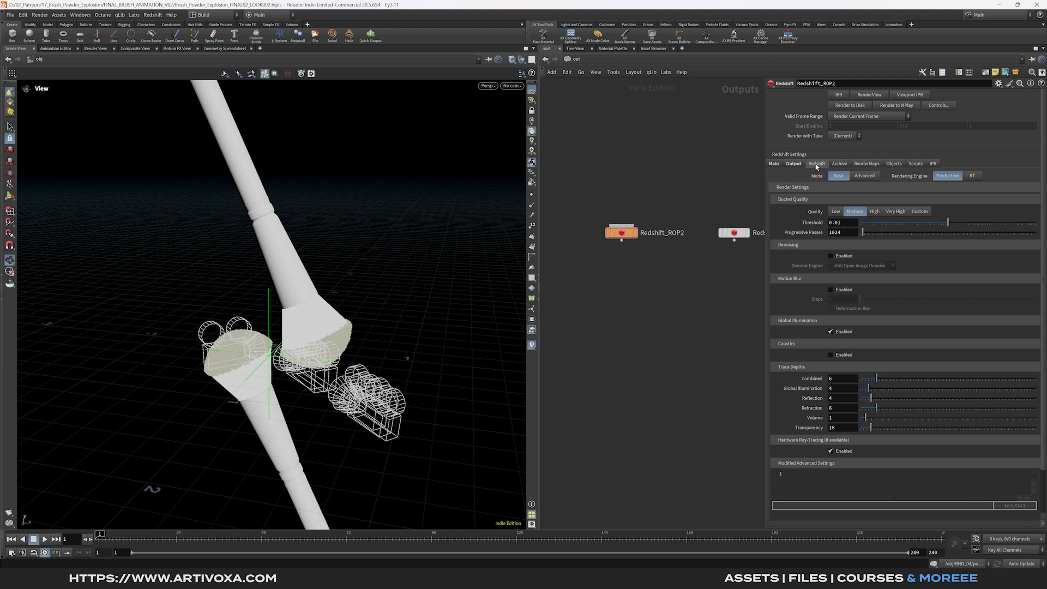
click(861, 177)
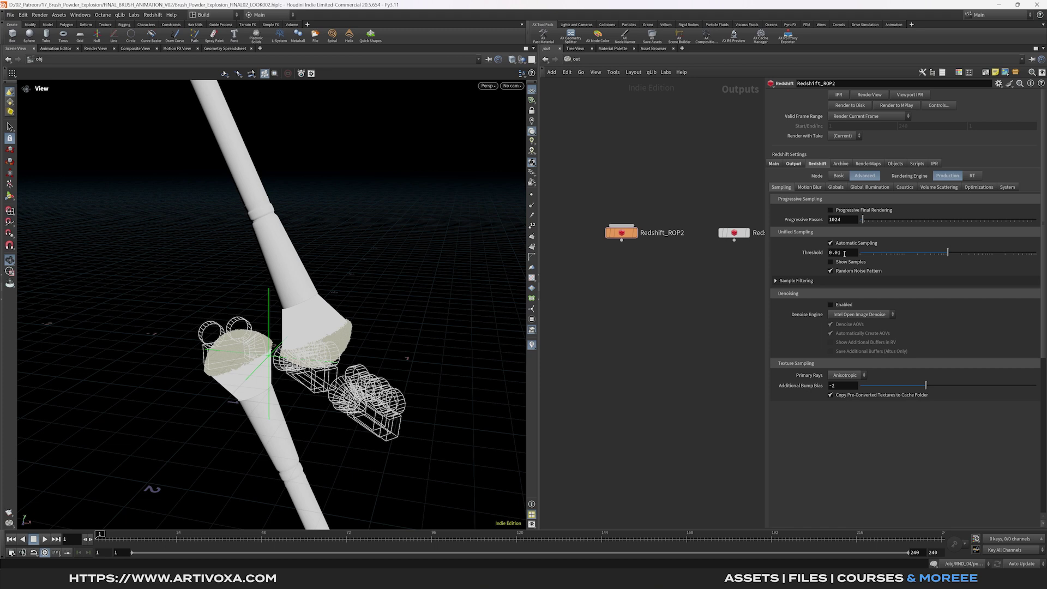
click(830, 244)
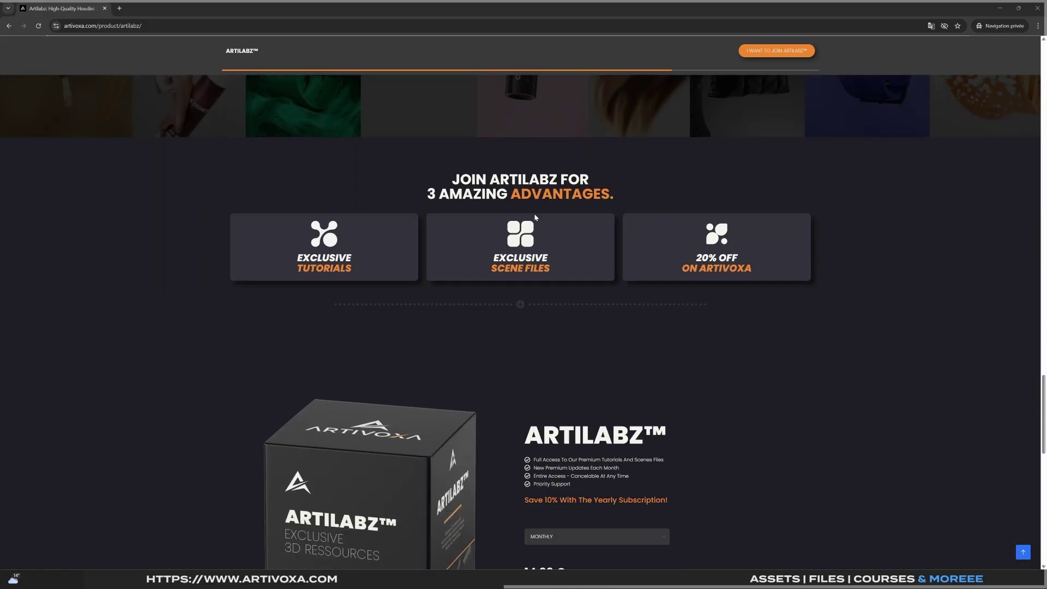
click(613, 295)
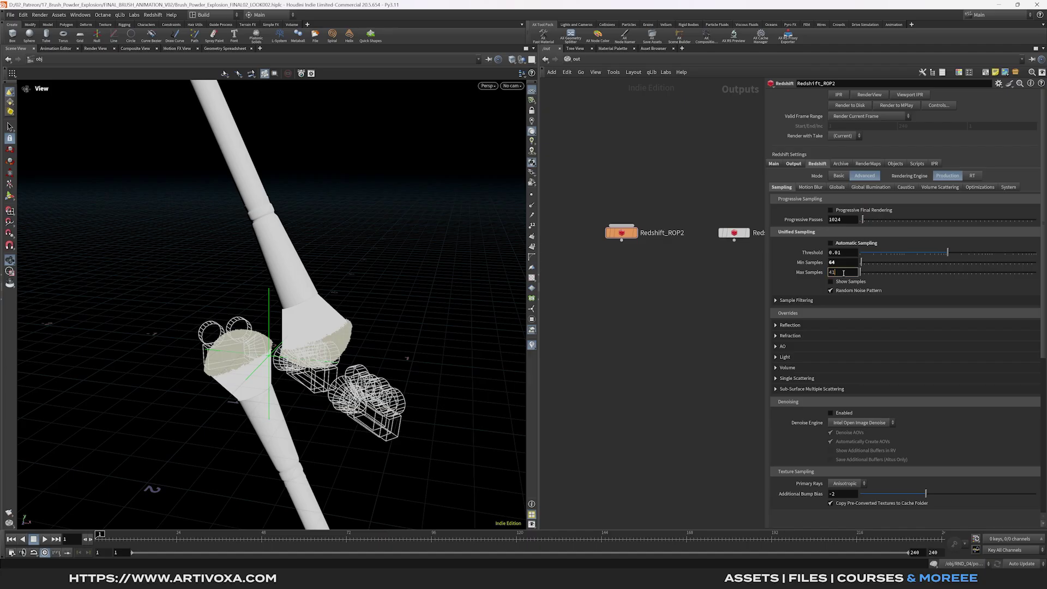
key(Return)
- Override the volume samples in the Redshift sampling settings with 2048
click(776, 370)
click(830, 379)
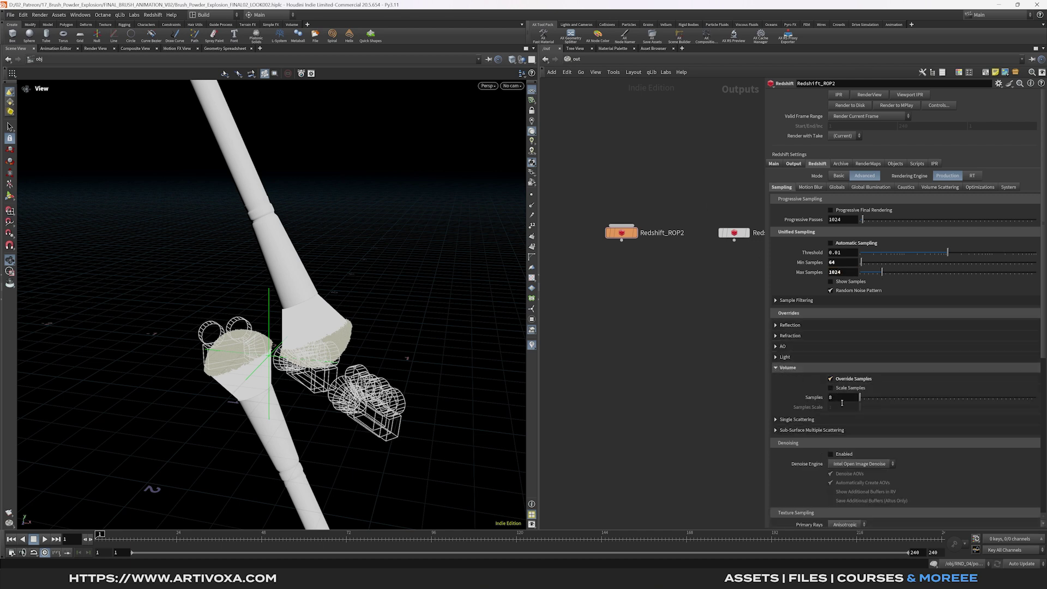
double_click(843, 399)
text(2048)
key(Return)
click(787, 367)
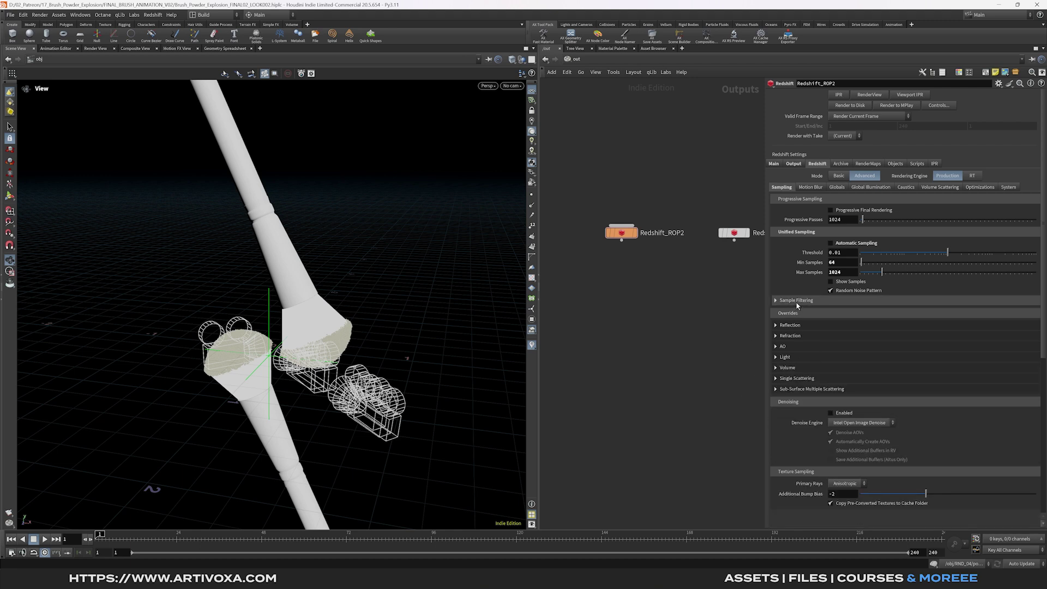
- Set the secondary global illumination engine to Brute Force in the Redshift settings
click(871, 187)
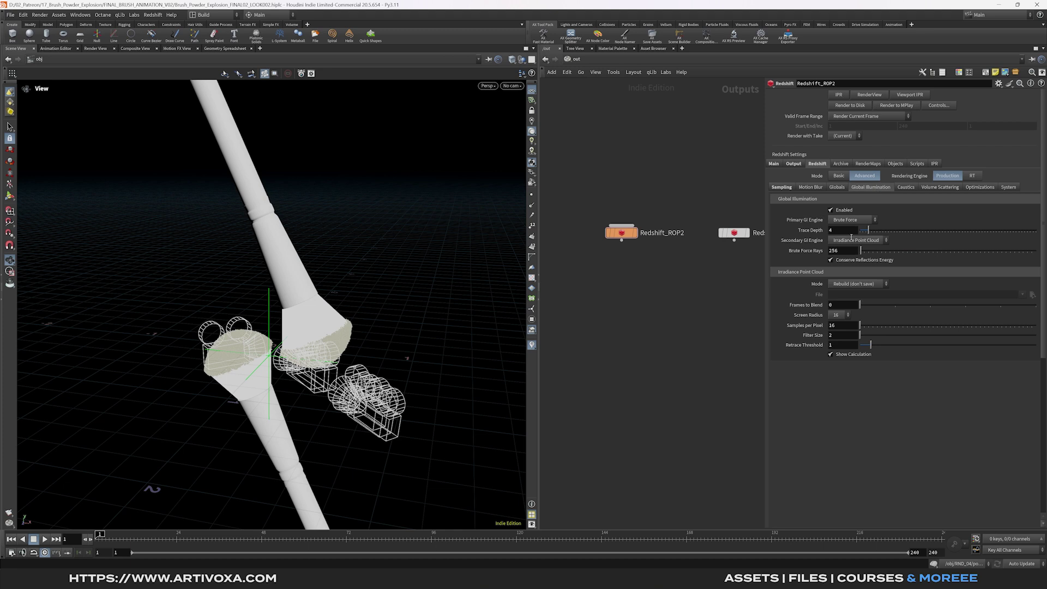
click(857, 240)
click(855, 252)
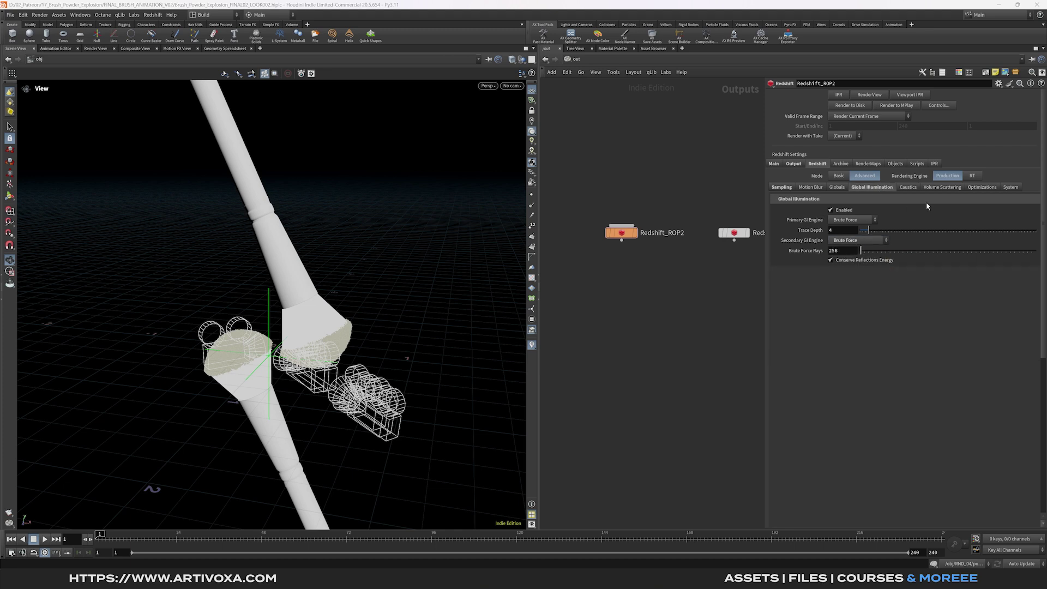
- Set the bucket size to 256 in the Redshift system settings
click(1011, 188)
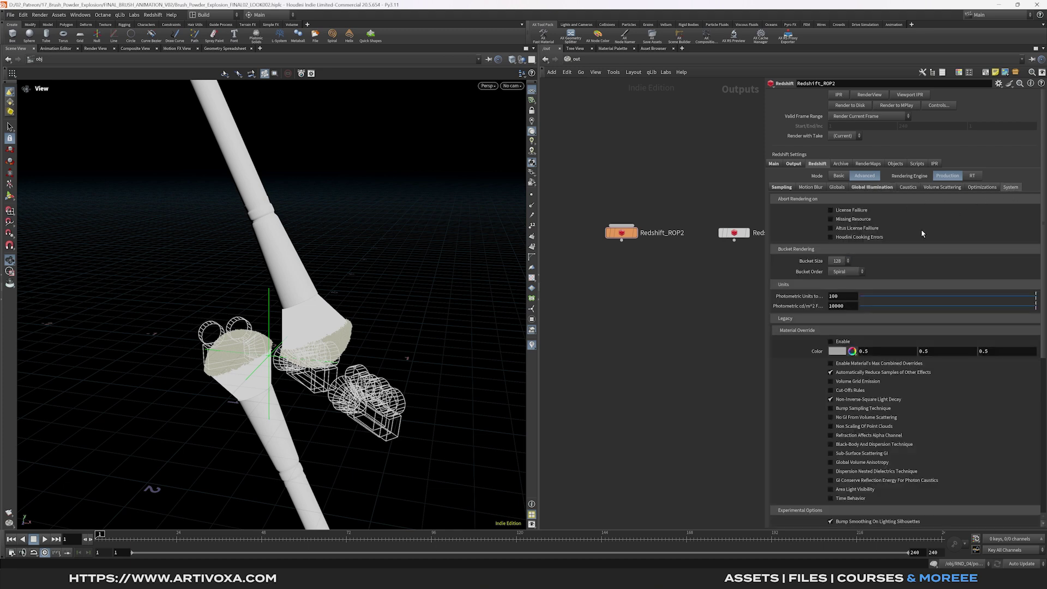
click(839, 262)
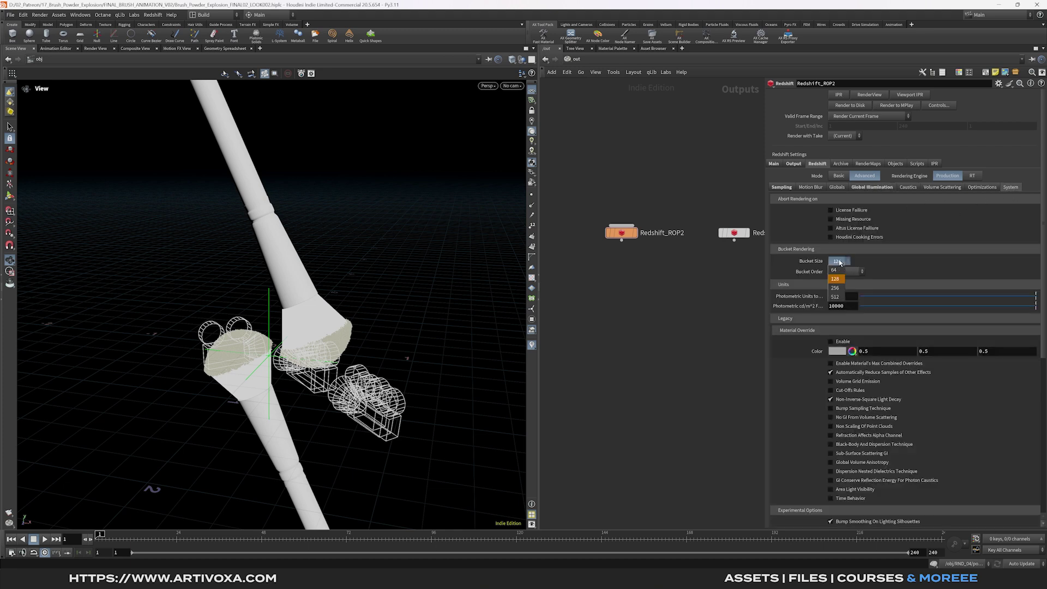
click(834, 289)
- Switch Redshift_ROP2 to render a frame range, remove the start and end frame expressions, and set both to 110
drag(664, 209, 597, 275)
middle_drag(744, 269, 725, 274)
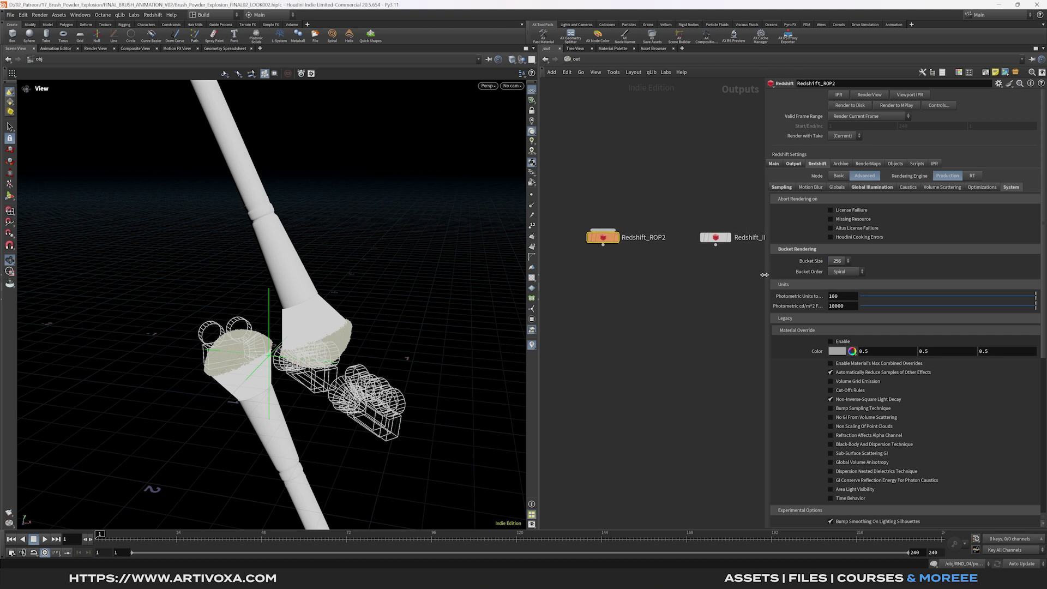
drag(766, 273, 762, 273)
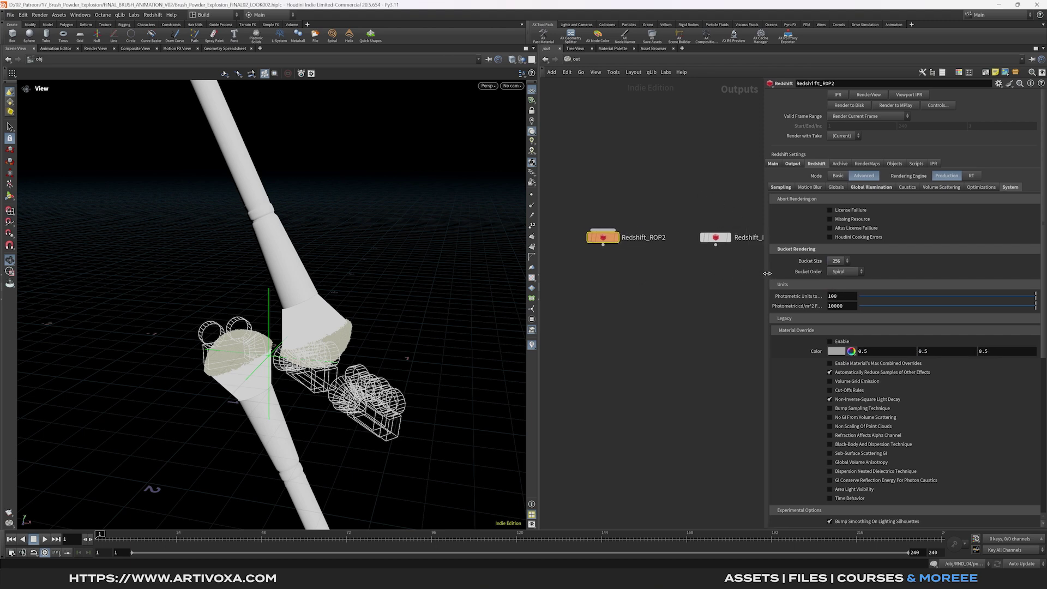
drag(768, 273, 784, 268)
click(869, 117)
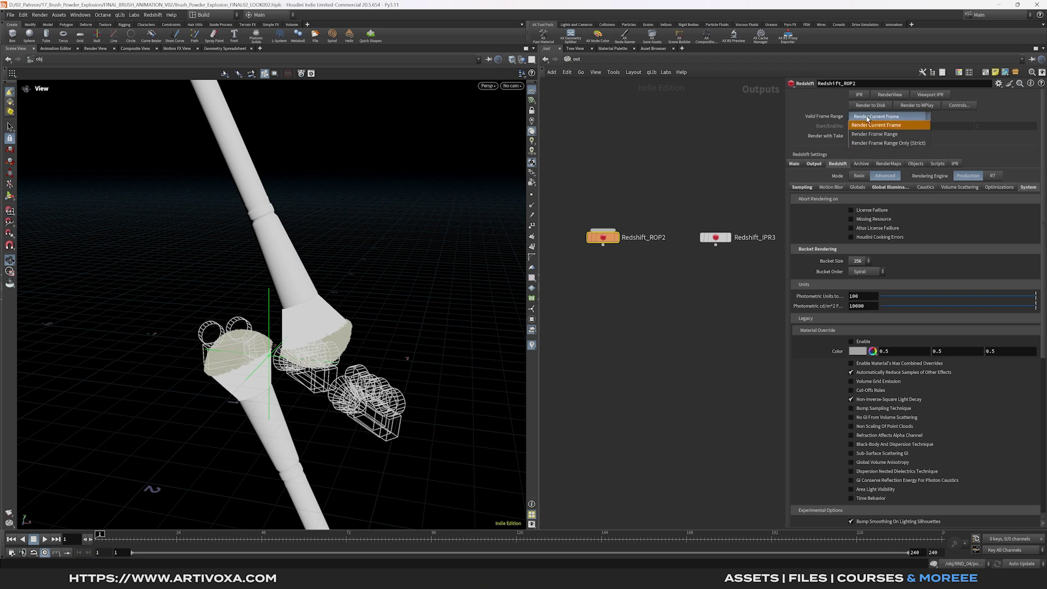
click(873, 134)
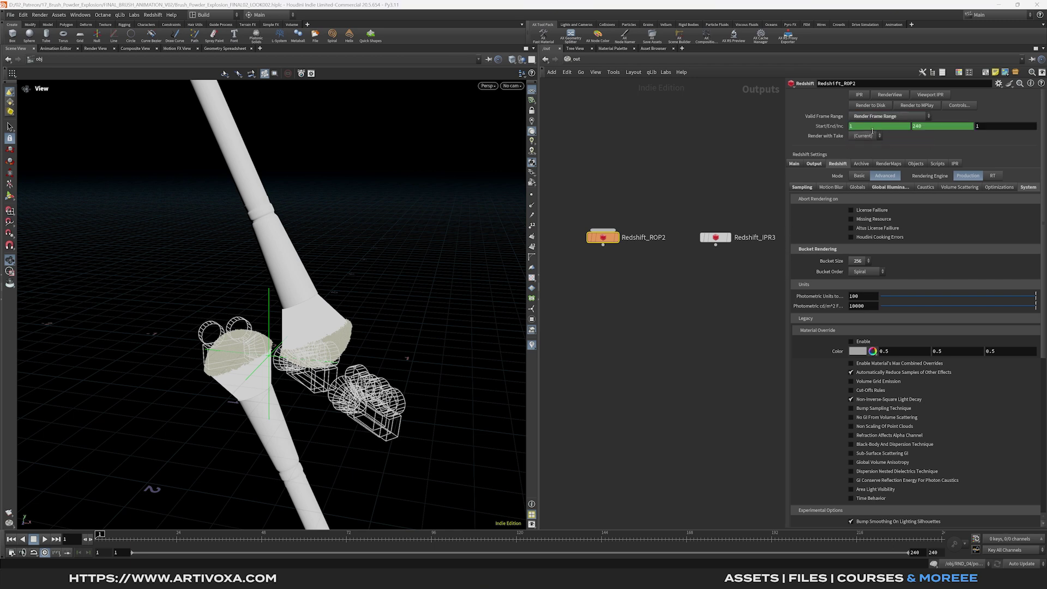
right_click(873, 128)
click(901, 243)
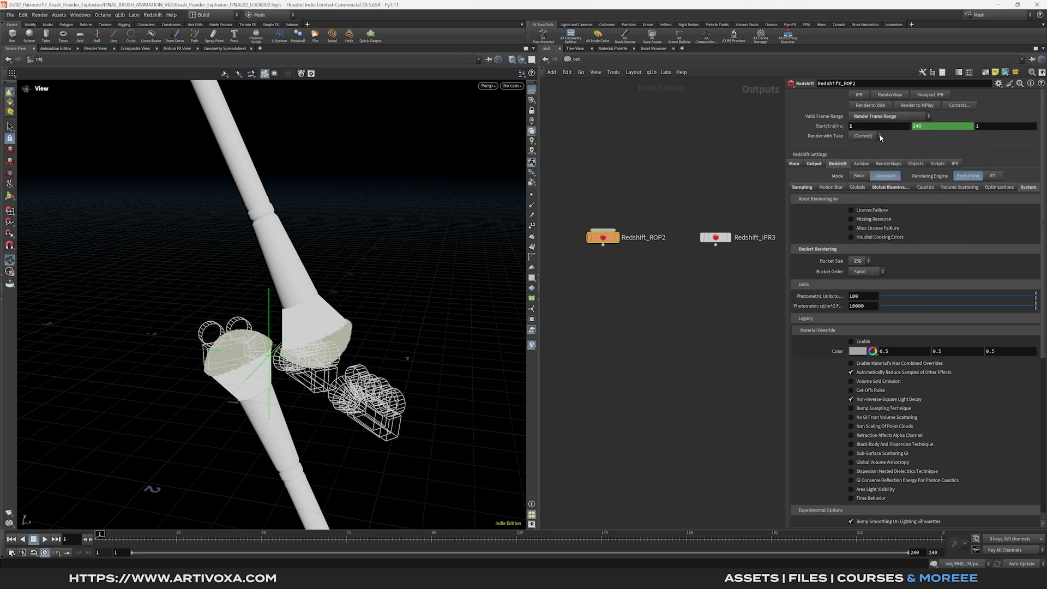
click(880, 129)
text(10)
key(Return)
right_click(927, 126)
click(949, 244)
drag(935, 127, 912, 126)
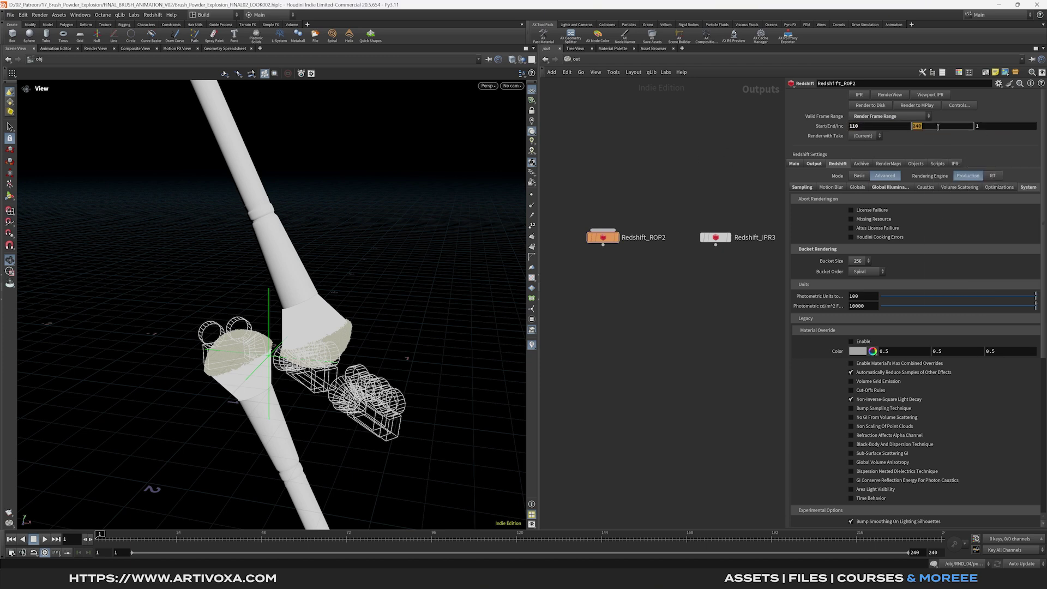
text(110)
key(Return)
- Turn off Non-blocking Current Frame Rendering in the ROP's main plugin options
click(794, 164)
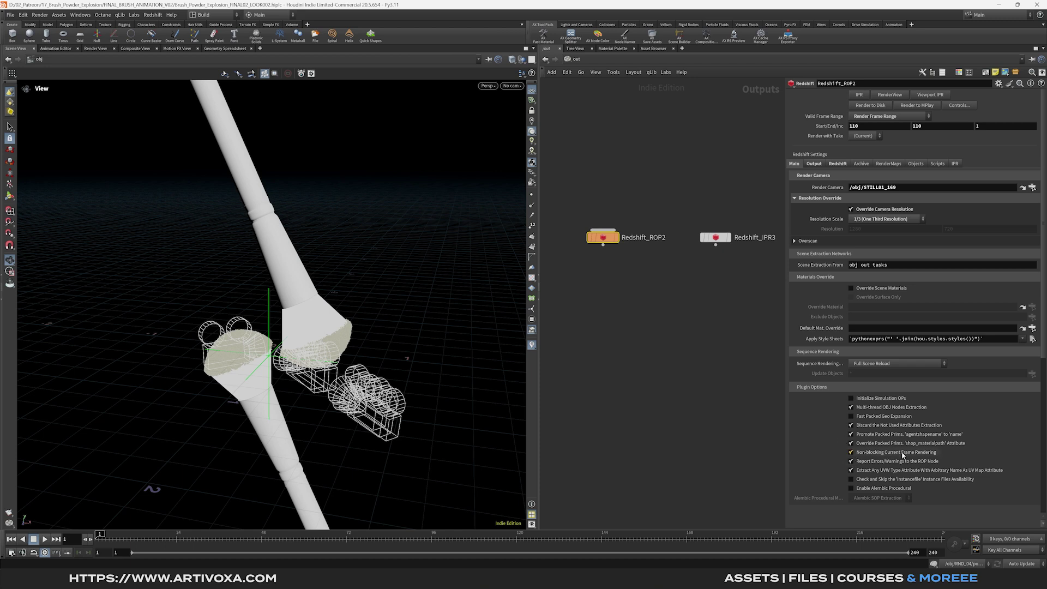
click(856, 453)
middle_drag(625, 294, 649, 284)
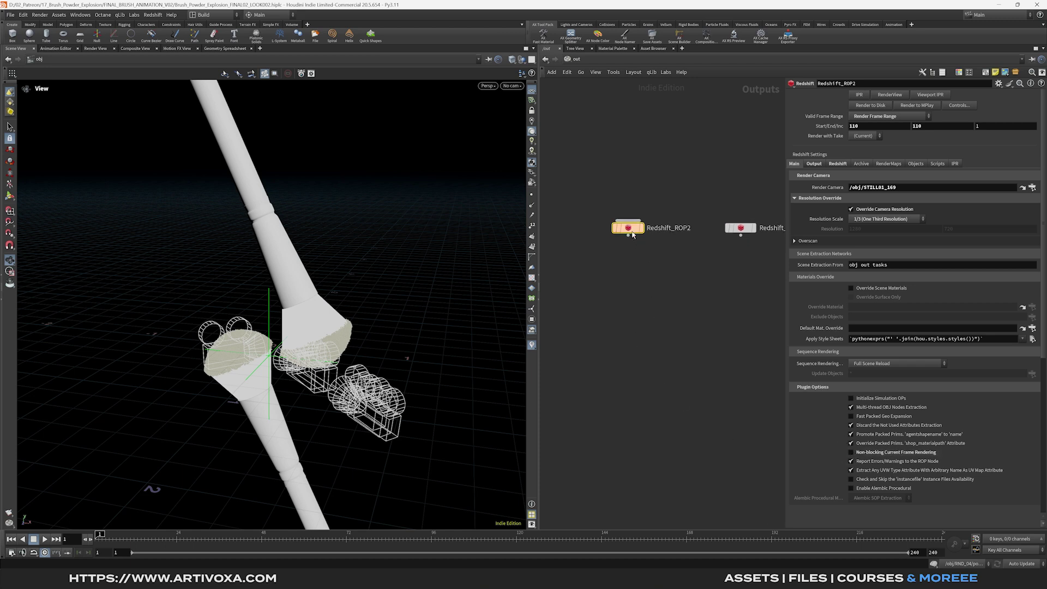
- Duplicate Redshift_ROP2 as a chained copy below it and set the copy's render camera to /obj/STILL02_169
drag(632, 230, 625, 273)
drag(623, 235, 626, 263)
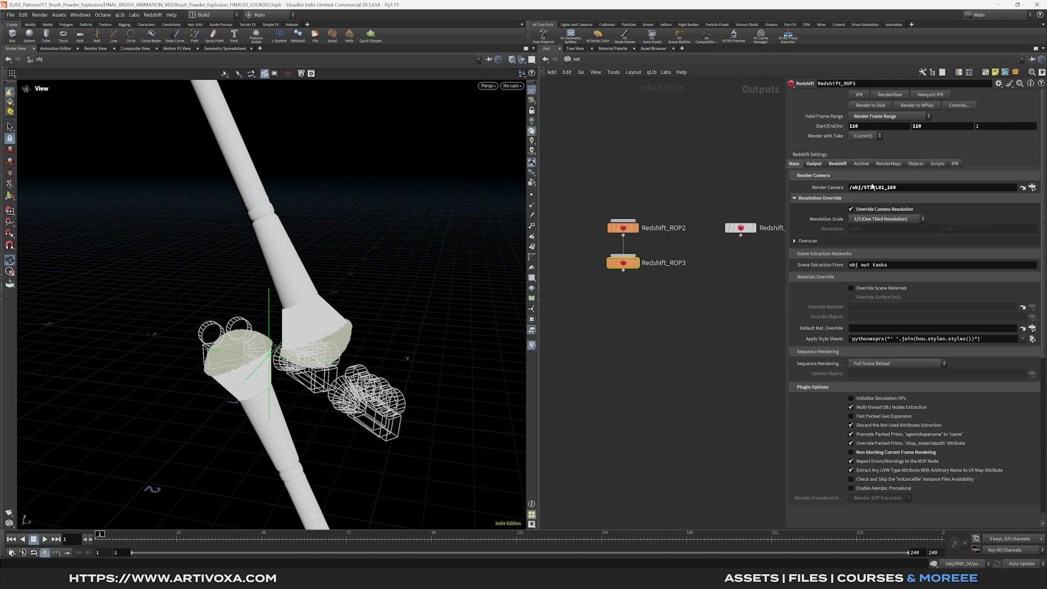
click(885, 188)
key(BackSpace)
text(2)
click(670, 176)
- Duplicate the second ROP and chain the copy directly below it
mouse_move(627, 267)
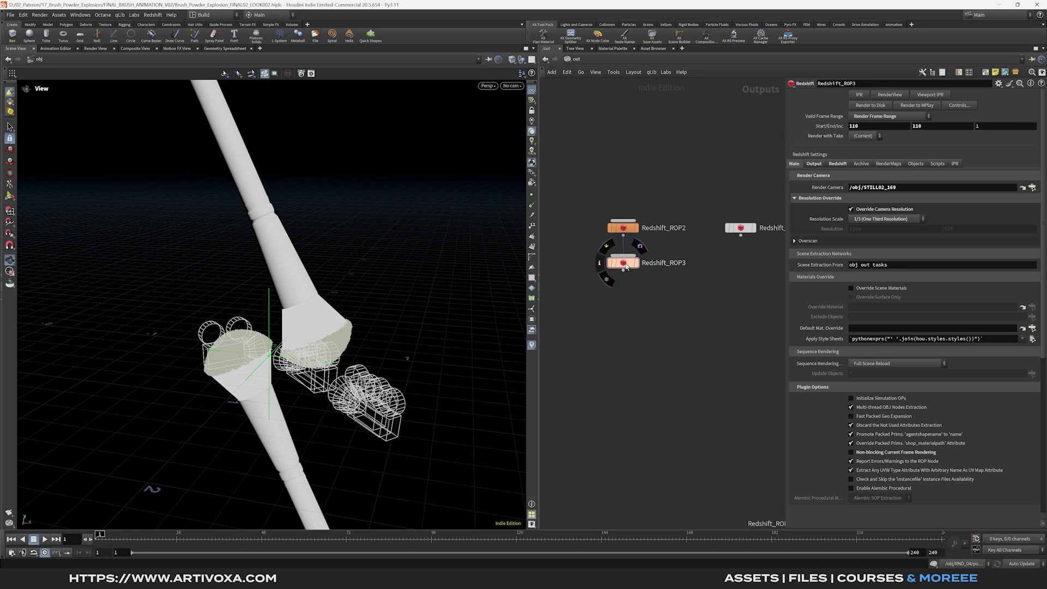
mouse_move(626, 266)
alt+mouse_down()
mouse_move(641, 319)
mouse_move(626, 272)
mouse_move(639, 310)
mouse_move(629, 302)
alt+mouse_up()
key(y)
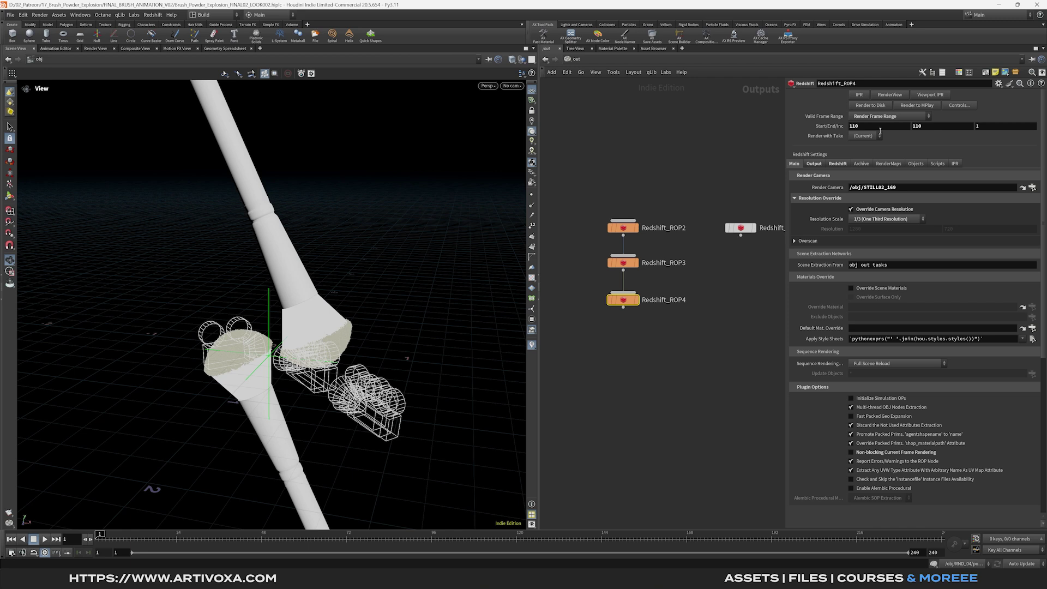
- Set the third ROP's start and end frames to 120 and its render camera to /obj/STILL03_169
double_click(882, 126)
text(120)
double_click(925, 126)
text(120)
key(Return)
drag(881, 190, 884, 191)
text(3)
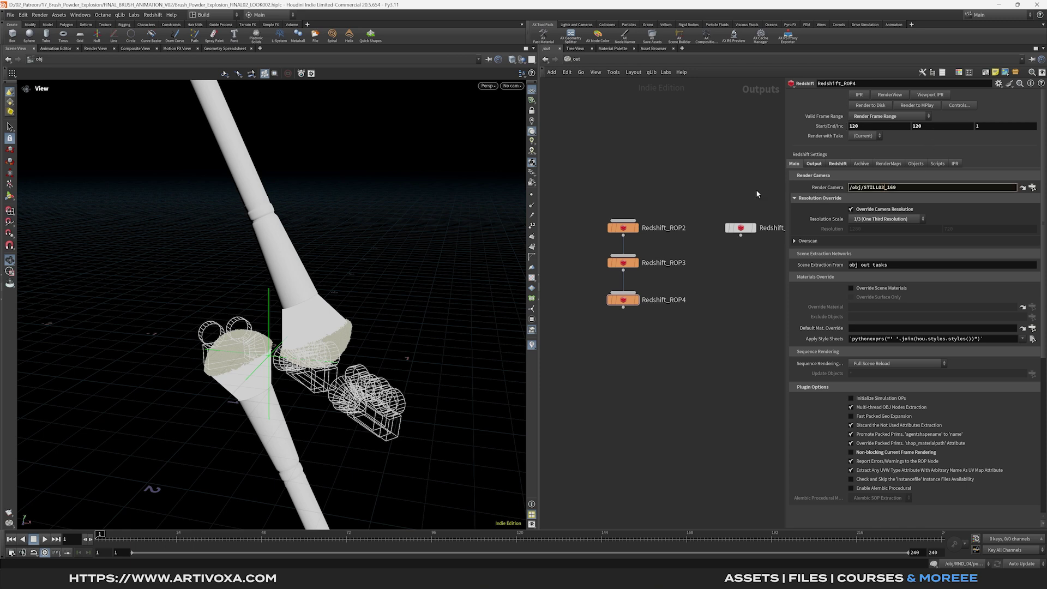
key(Return)
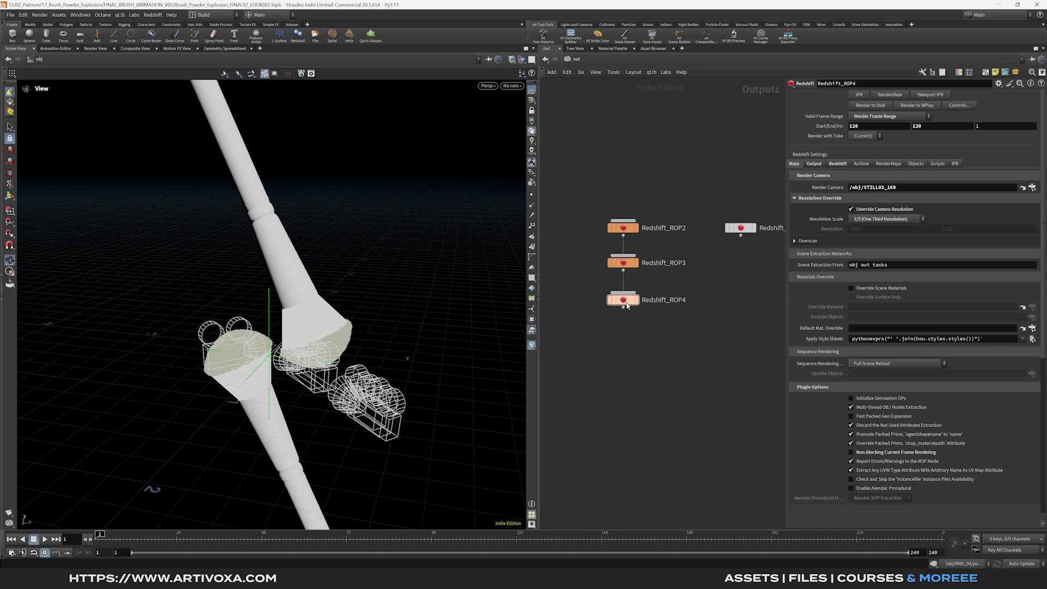
- Duplicate the third ROP and wire the aligned copy to the third ROP's output at the end of the chain
mouse_move(626, 303)
alt+drag(625, 302, 639, 350)
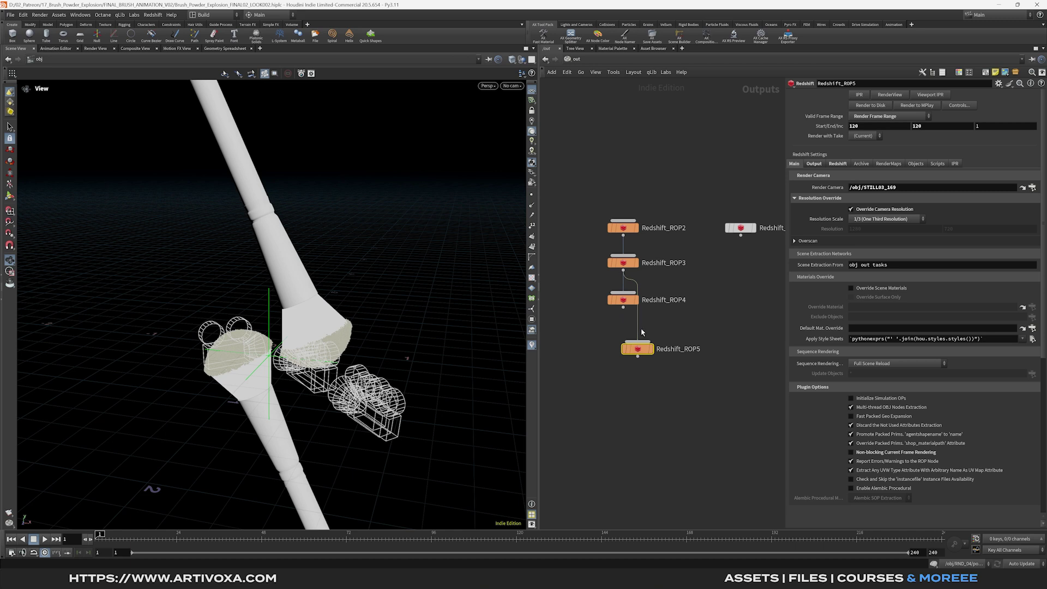
key(y)
drag(665, 318, 625, 343)
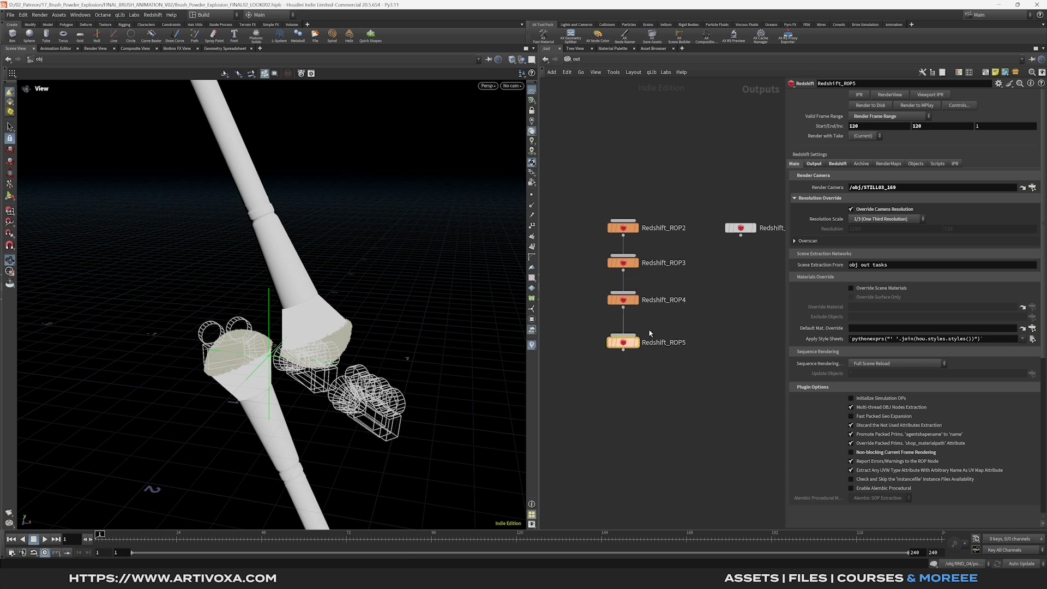
- Set the fourth ROP's start and end frames to 124 and its render camera to /obj/STILL04_169
double_click(879, 127)
text(124)
key(Tab)
text(124)
key(Return)
drag(885, 188, 881, 188)
text(4)
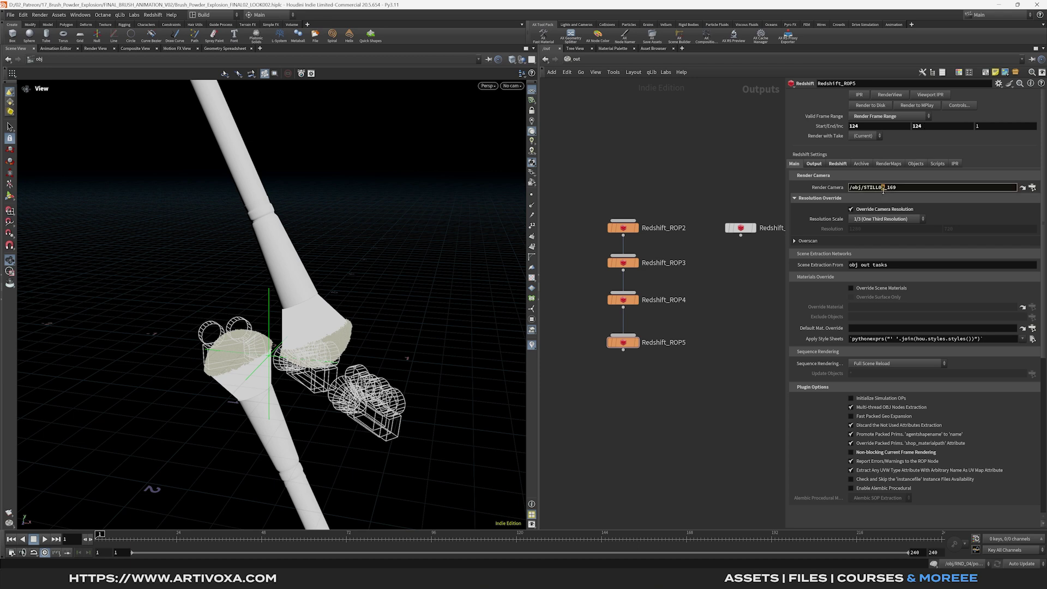
key(Return)
- Lay out the ROP chain evenly and rename its first two nodes STILL01 and STILL02
key(l)
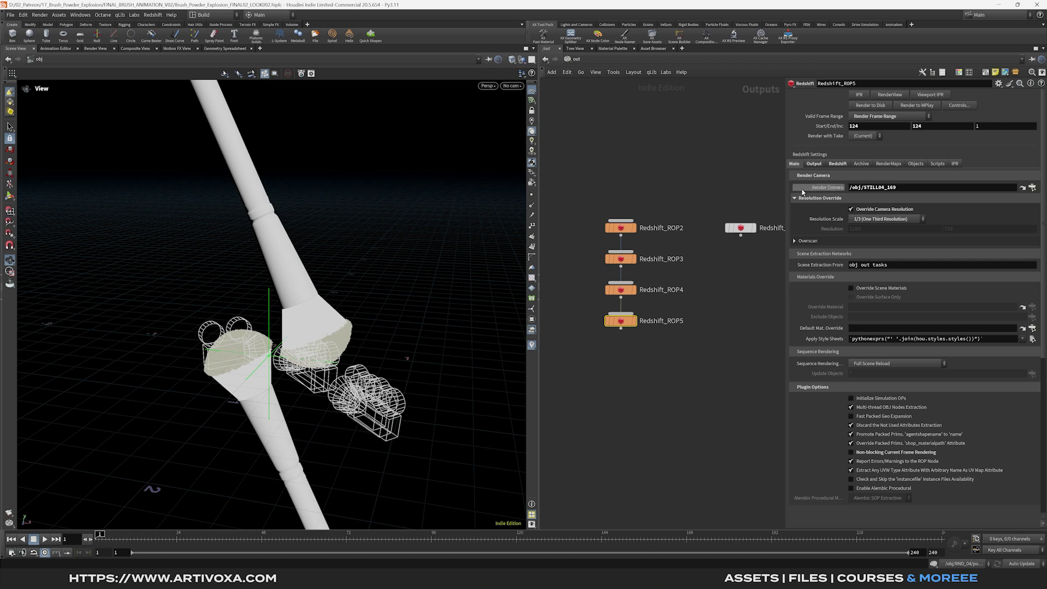
click(815, 164)
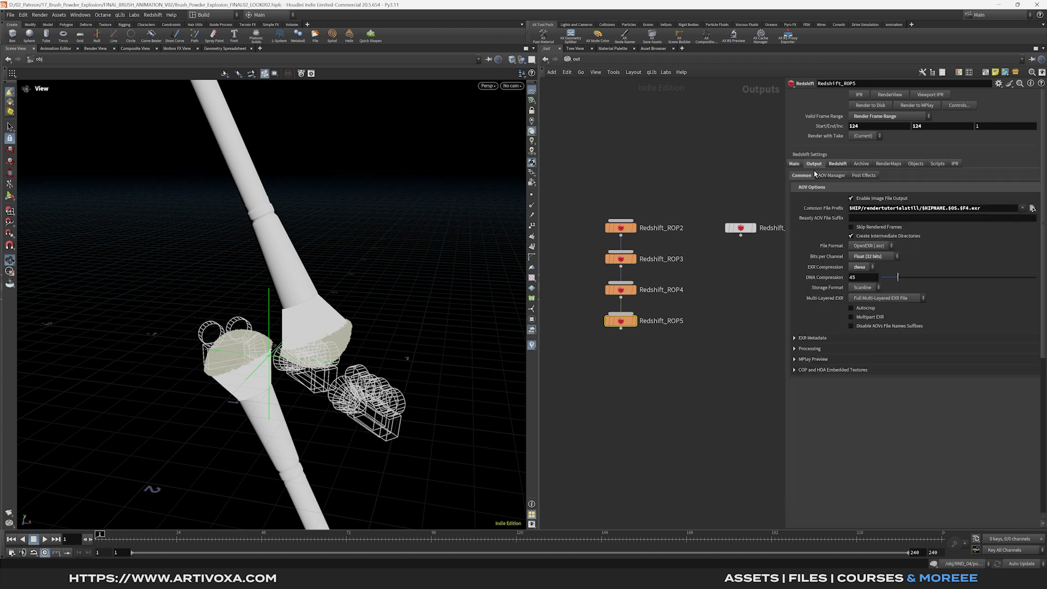
double_click(952, 208)
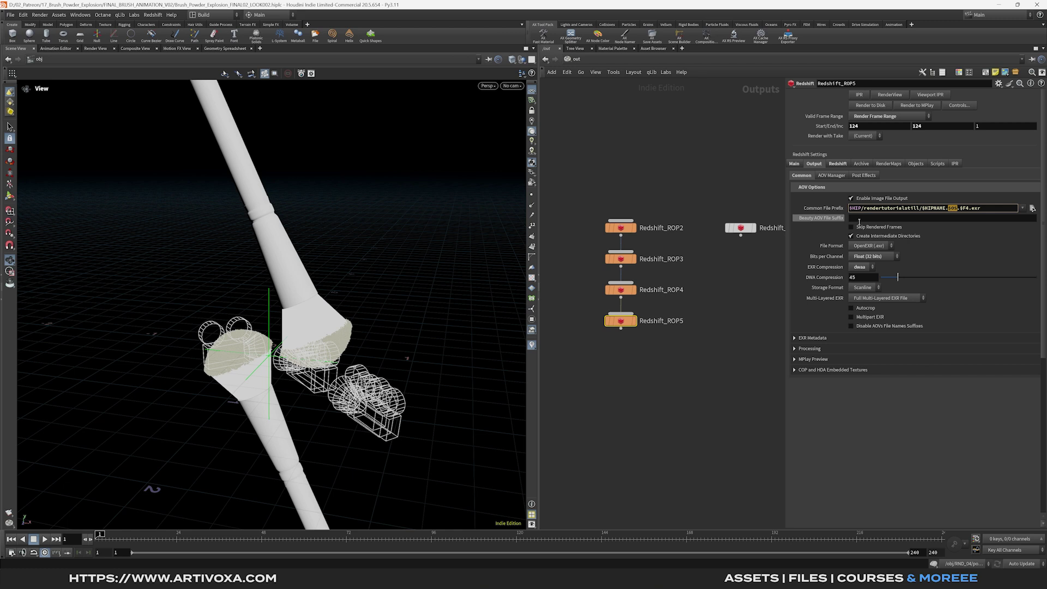
double_click(665, 229)
text(STILL01)
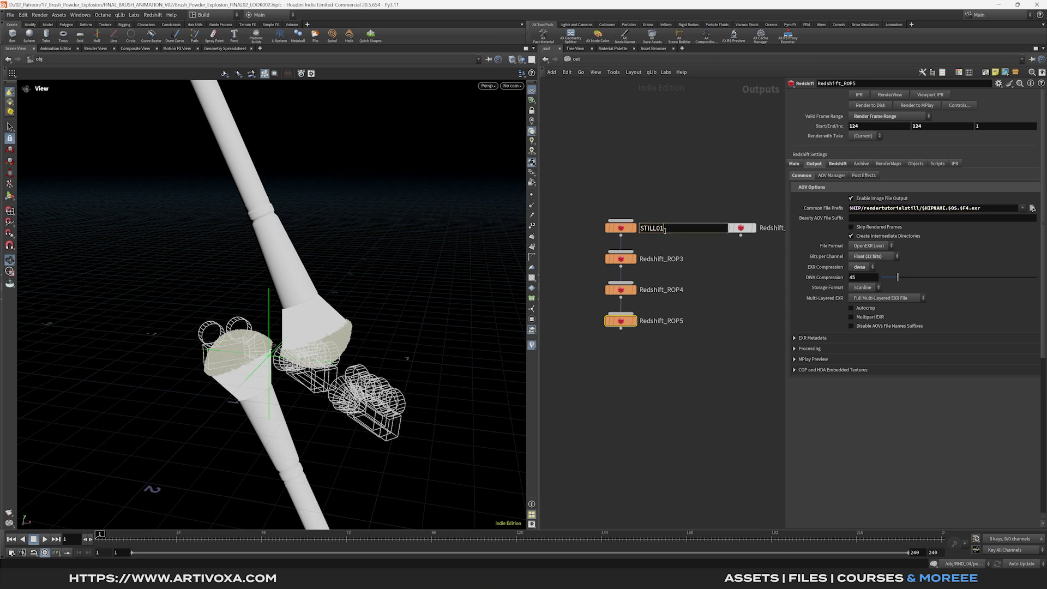
key(Return)
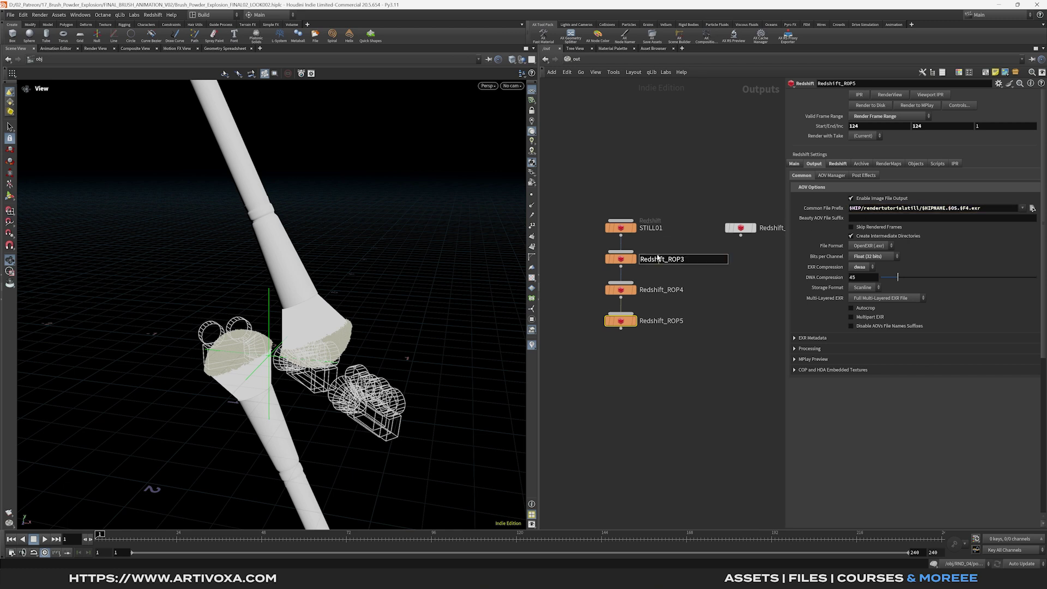
double_click(665, 259)
text(STILL02)
- Rename the third and fourth ROPs in the chain STILL03 and STILL04
double_click(664, 291)
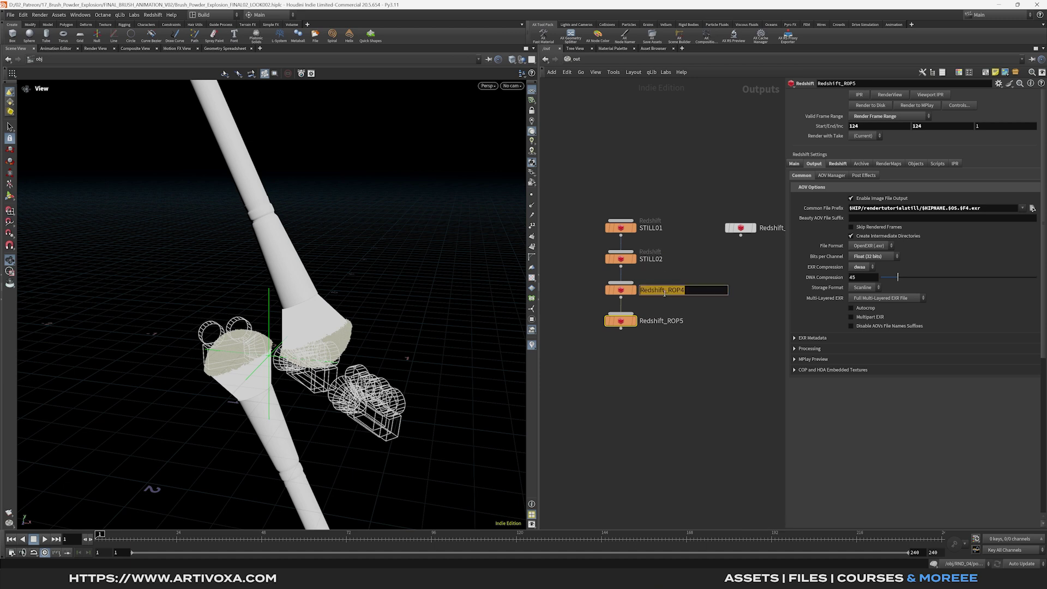
text(STILL03)
key(Return)
double_click(666, 321)
text(STILL04)
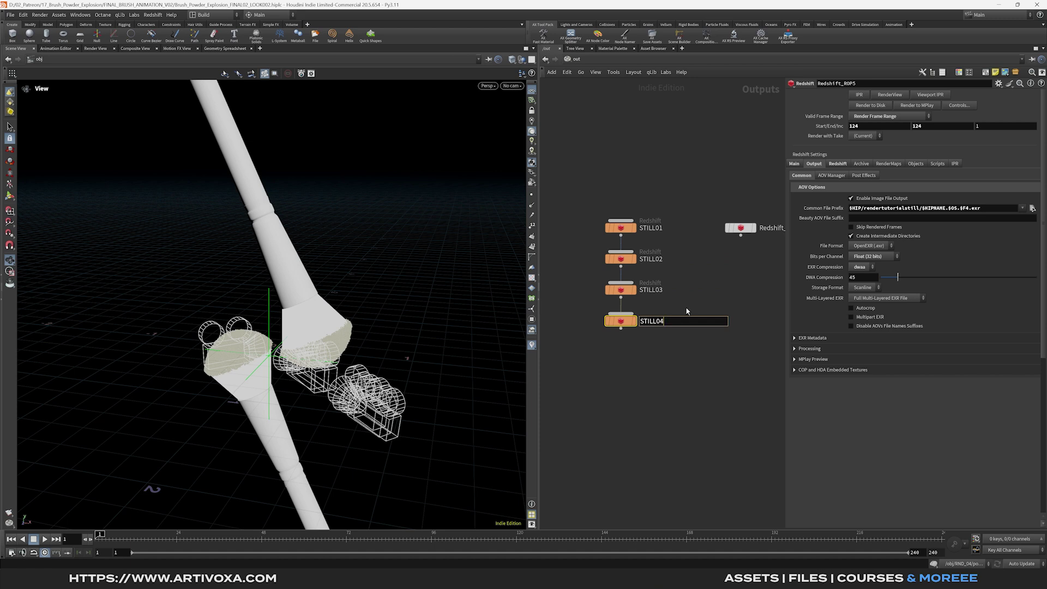
key(Return)
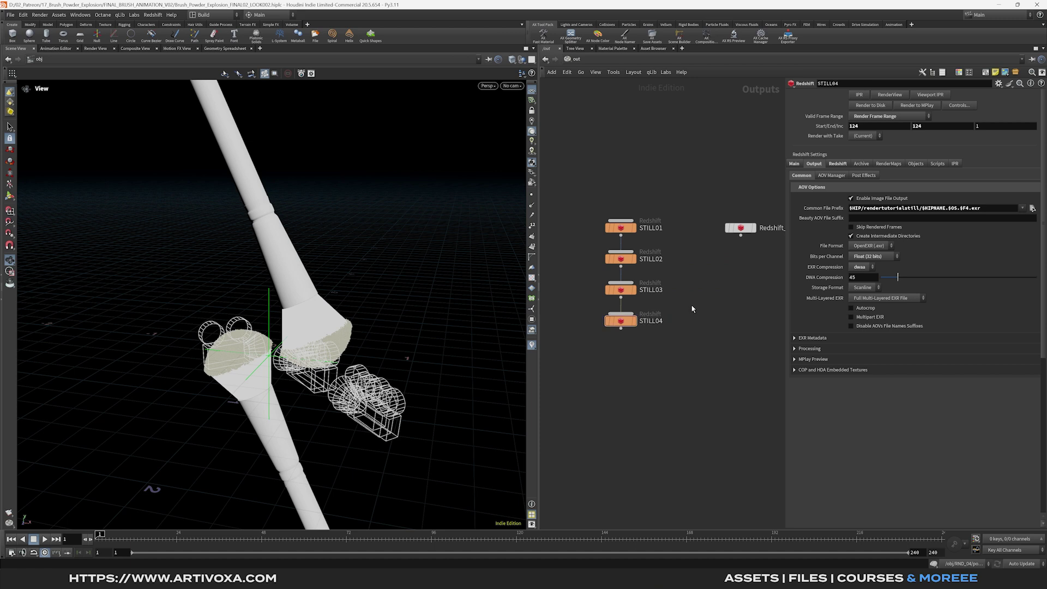
- Check the chained STILL ROPs' order, frame ranges, cameras and non-blocking rendering option
drag(704, 303, 583, 350)
mouse_move(665, 201)
mouse_down()
mouse_move(595, 244)
mouse_move(659, 204)
mouse_up()
drag(666, 255, 594, 271)
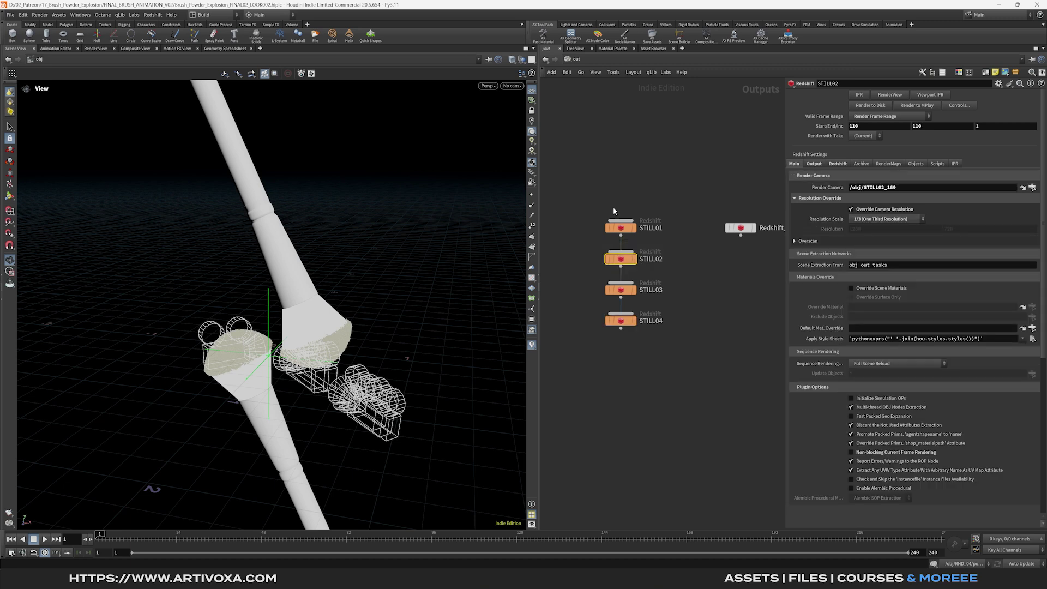
drag(659, 282, 605, 341)
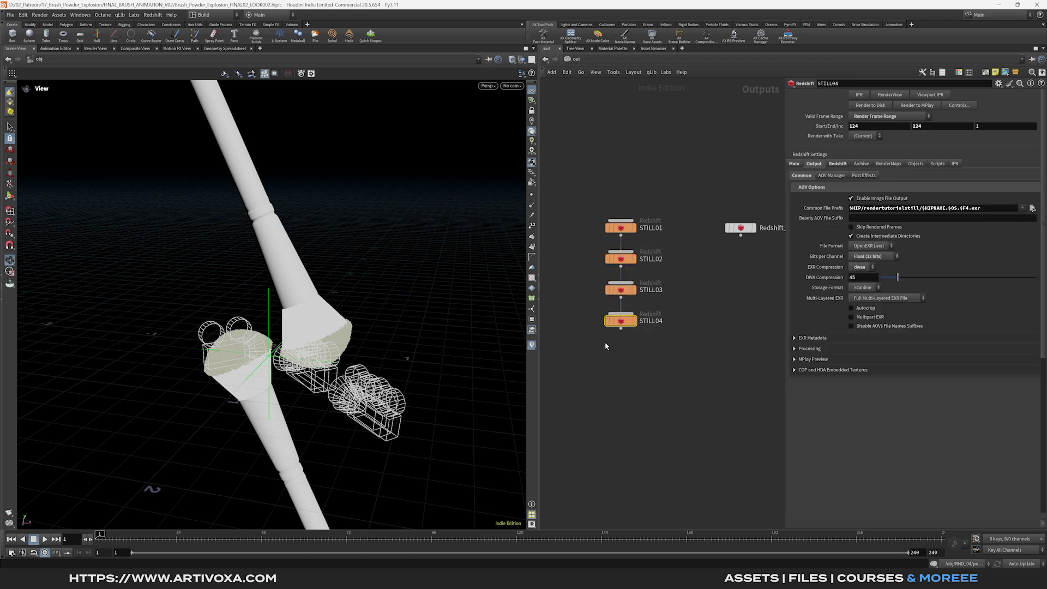
drag(599, 241, 674, 192)
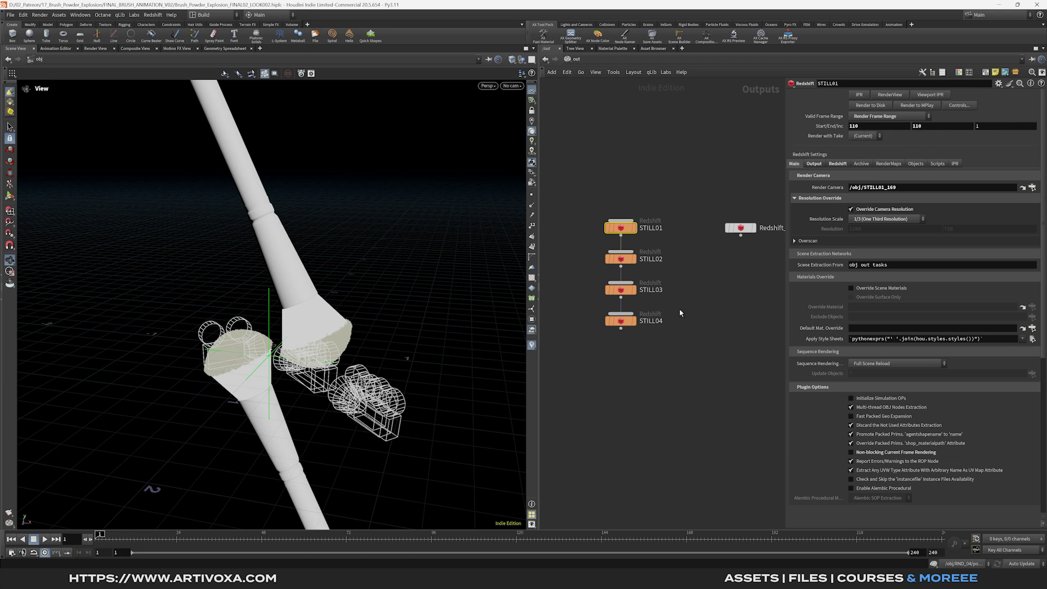
drag(679, 308, 634, 352)
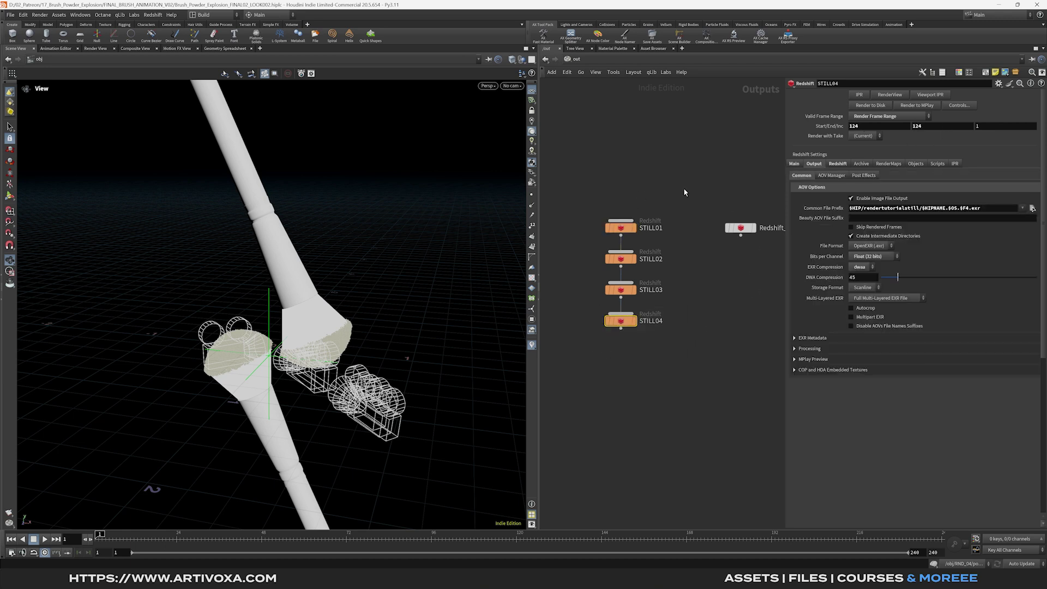
drag(677, 205, 587, 245)
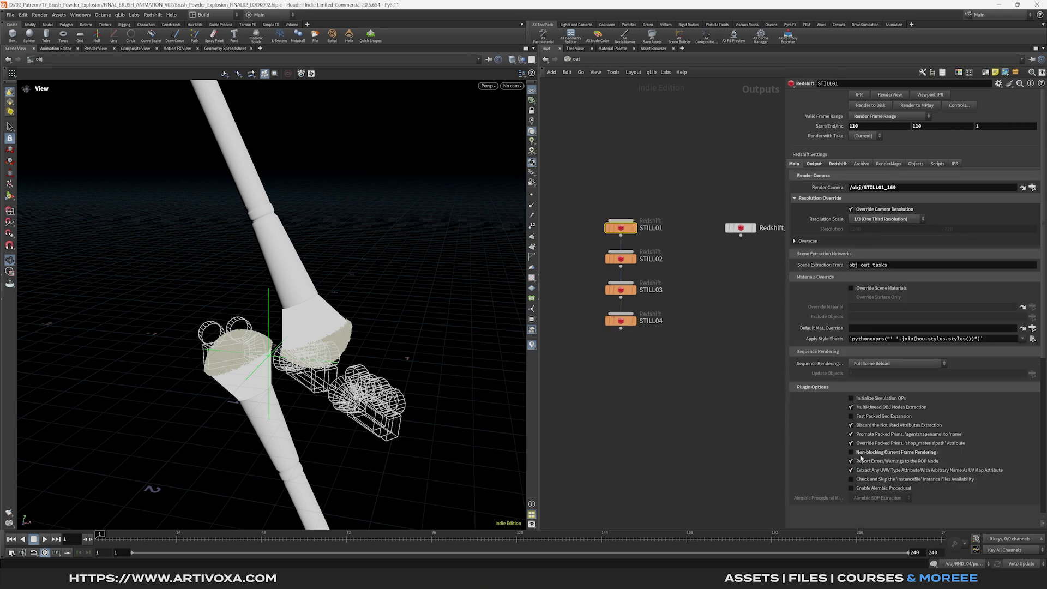
drag(674, 205, 575, 351)
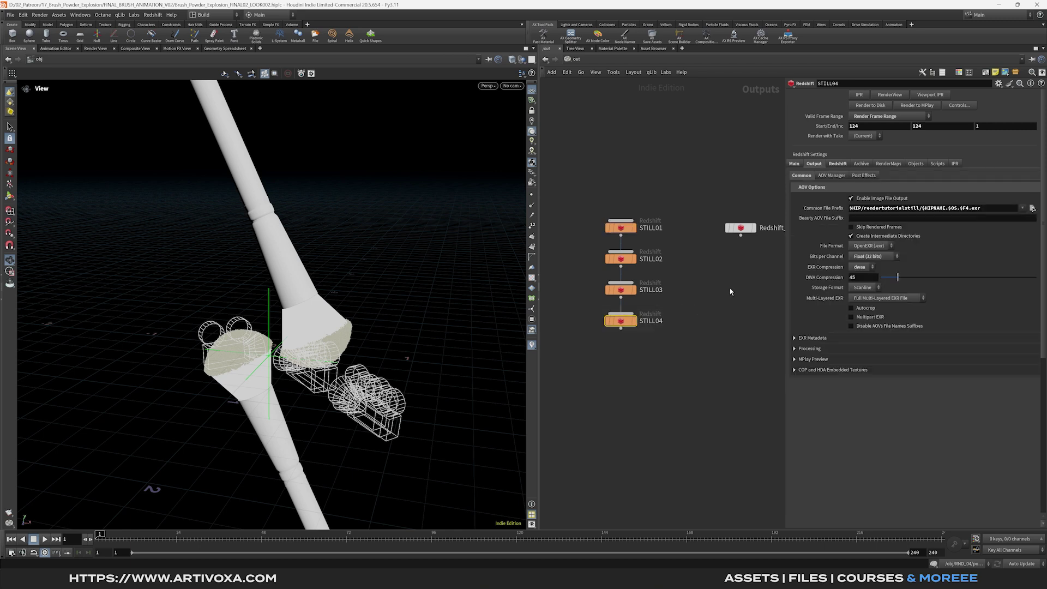
- Render the chained stills to disk from STILL04 and open its Redshift sampling settings
click(870, 106)
click(837, 163)
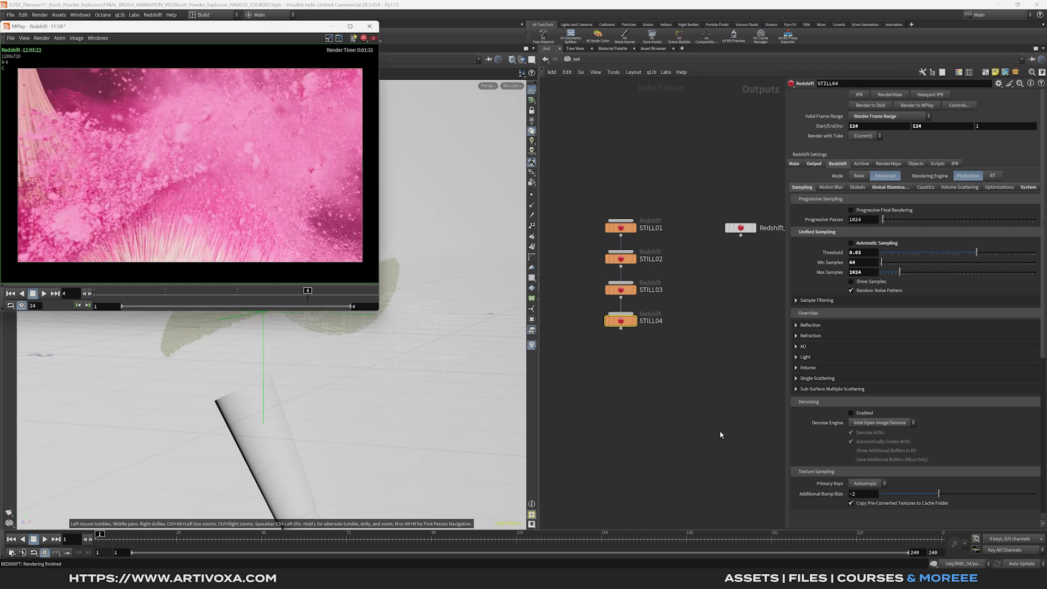
- Review the rendered stills in MPlay from the first frame to the last
drag(307, 293, 98, 292)
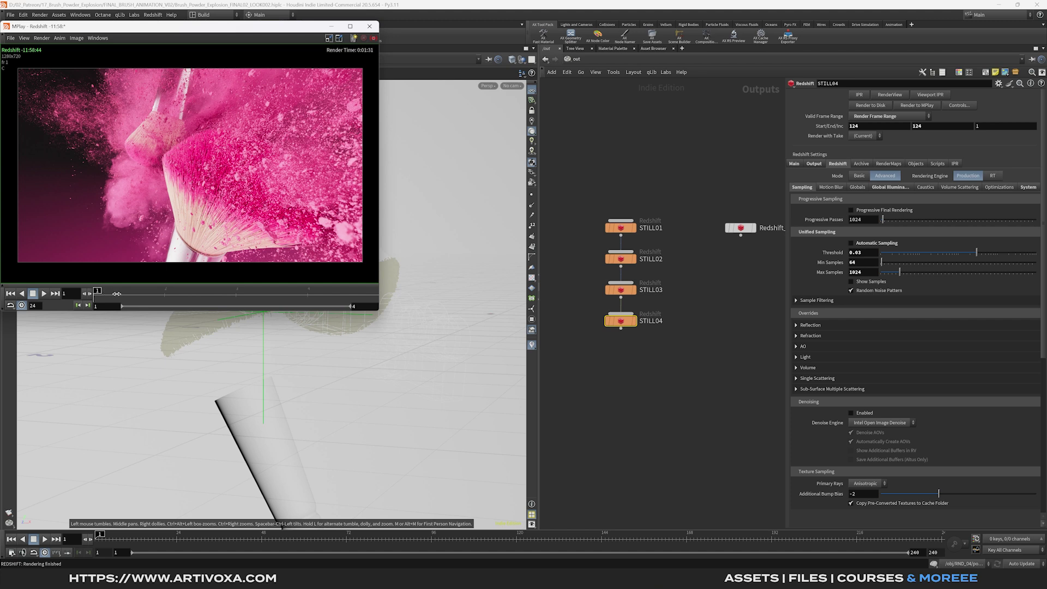
click(163, 294)
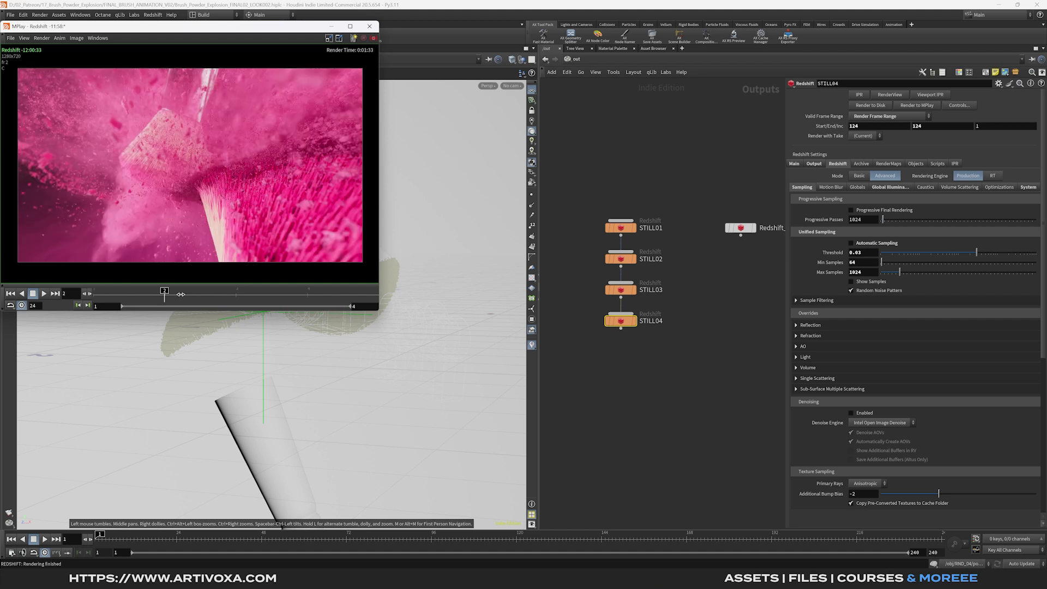
drag(180, 294, 327, 293)
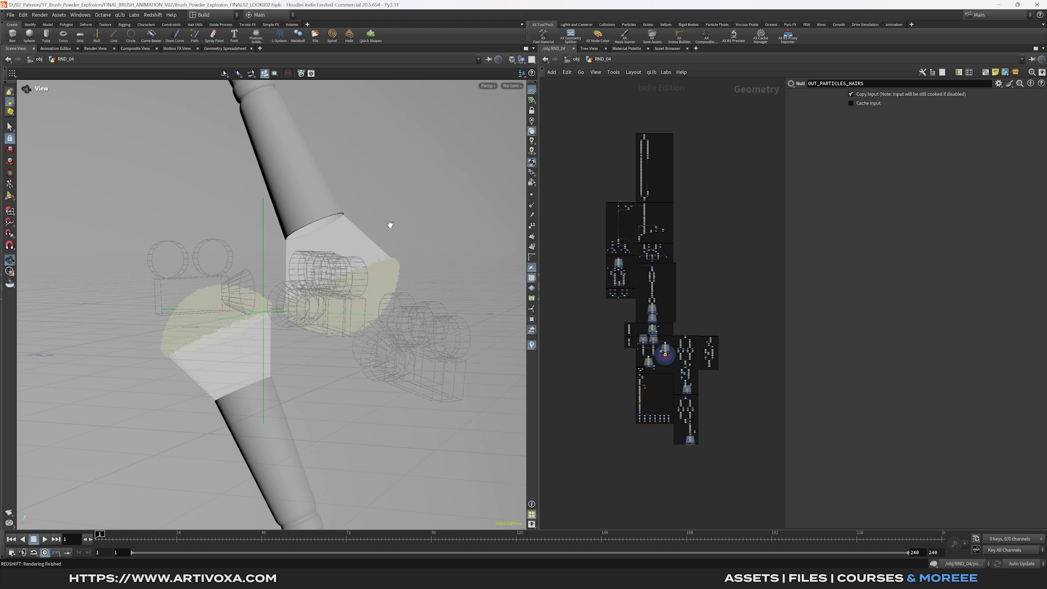
mouse_move(306, 265)
mouse_down()
mouse_move(345, 262)
mouse_move(318, 263)
mouse_up()
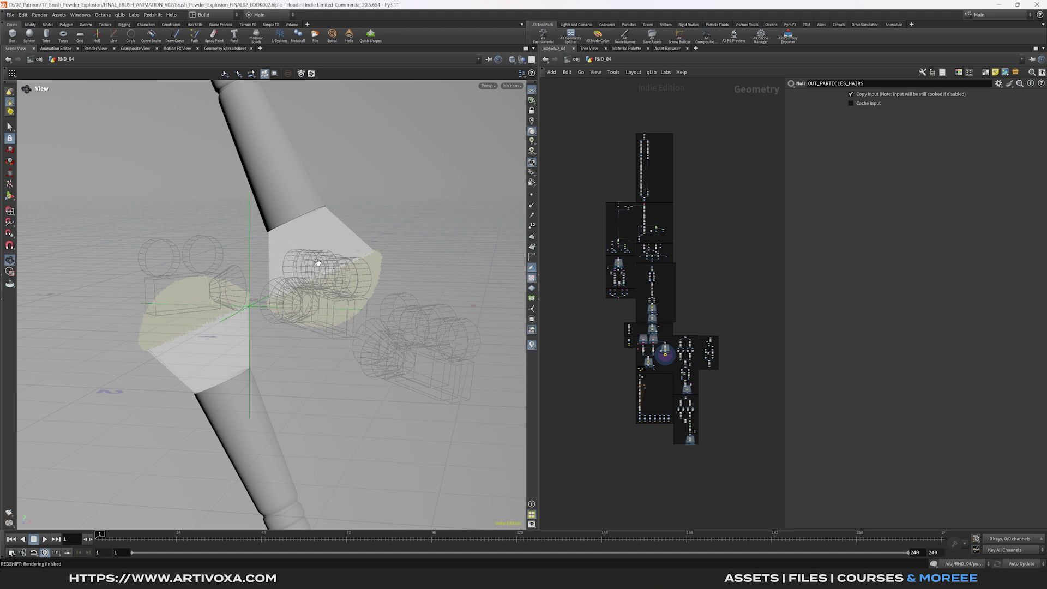